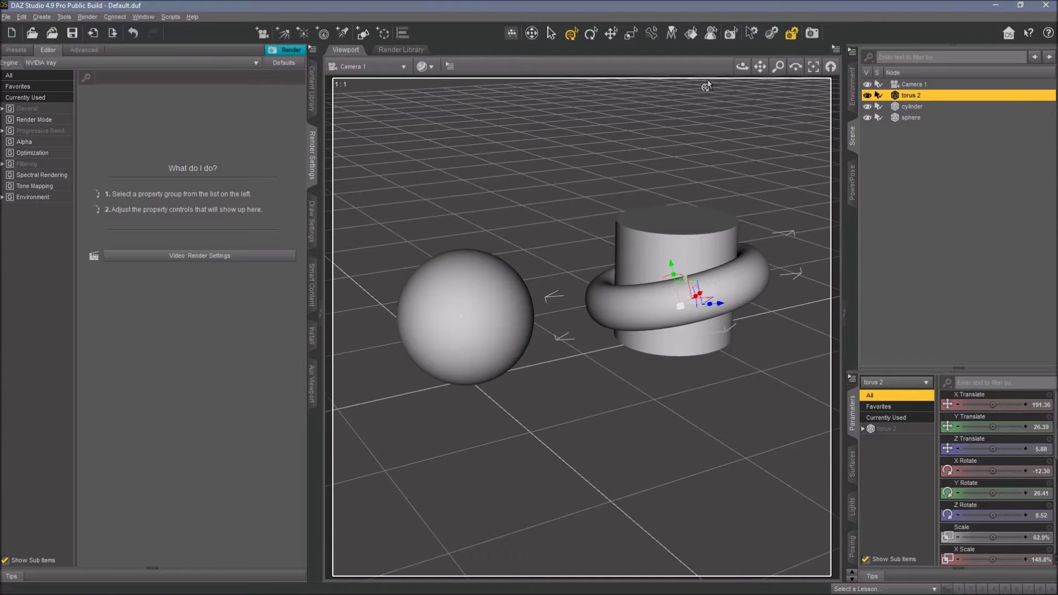
- Move the torus along its own X axis with the Universal Tool to an X translation of about 196.84
left_click_drag(742, 67, 631, 65)
left_click_drag(700, 94, 690, 95)
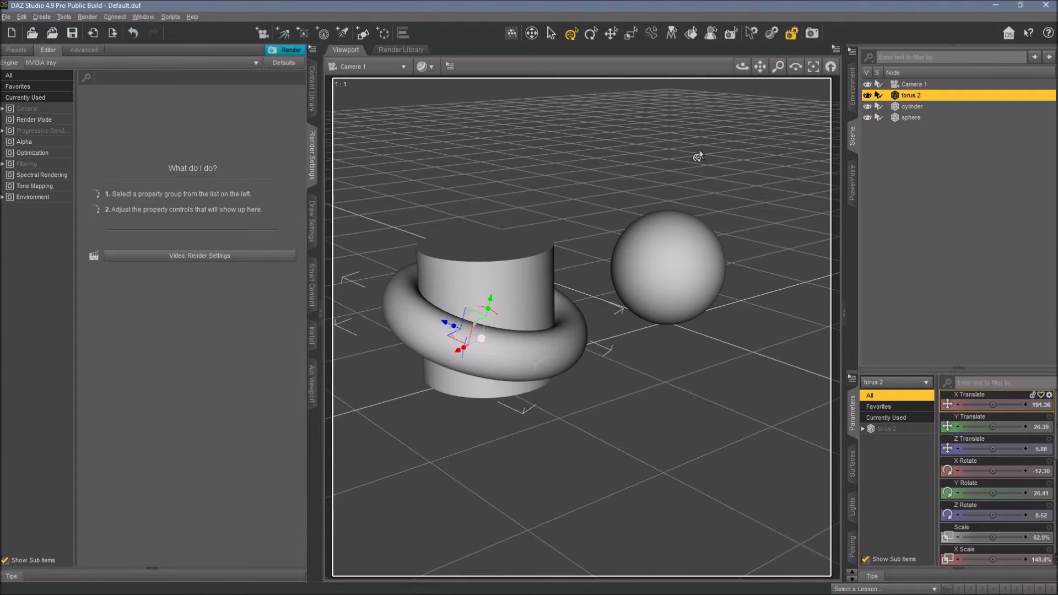
left_click_drag(743, 67, 730, 69)
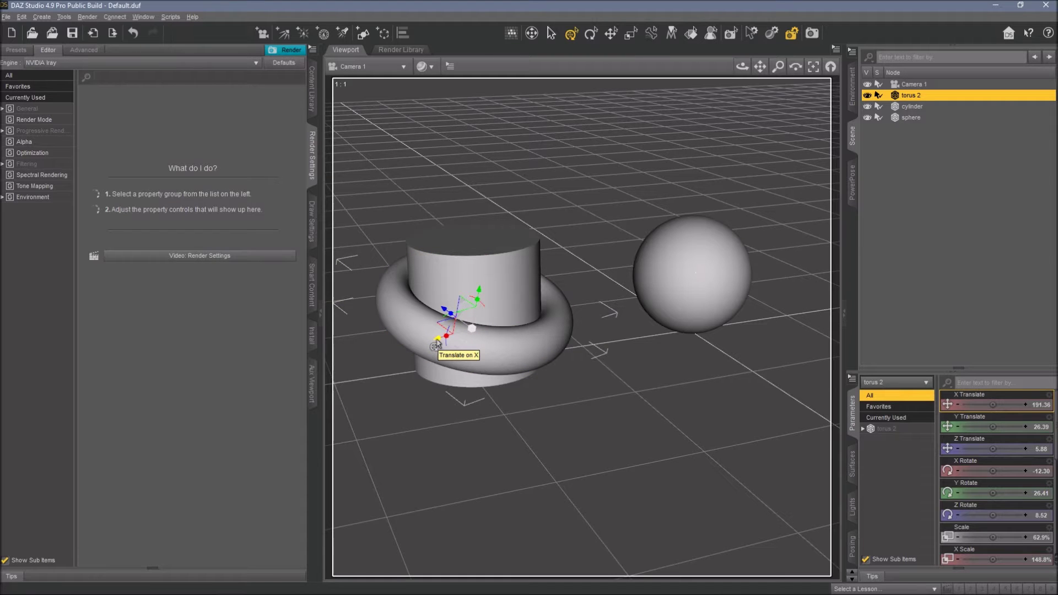
left_click_drag(436, 344, 440, 281)
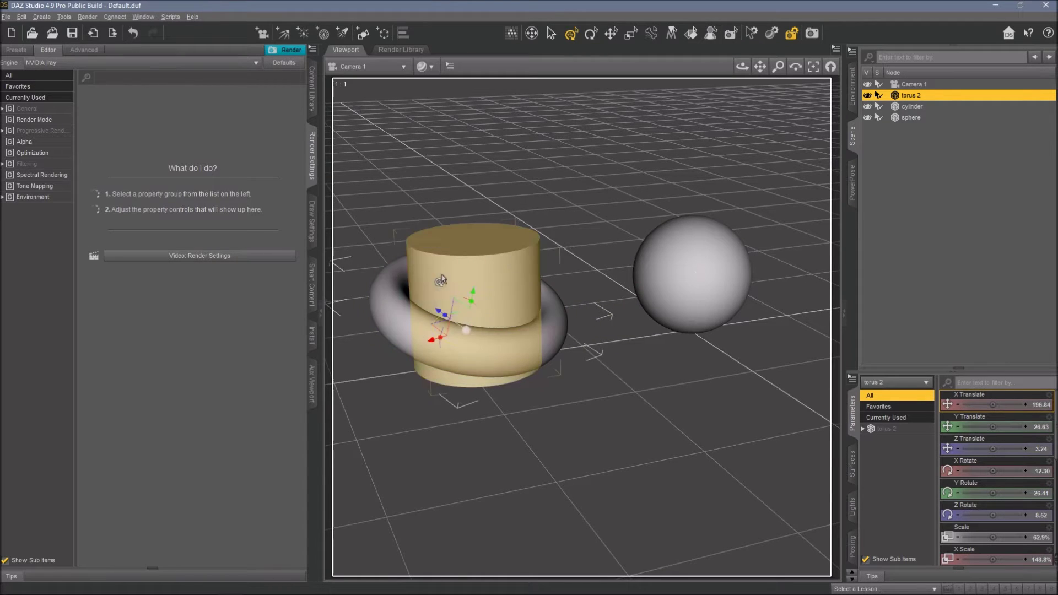
left_click(570, 37)
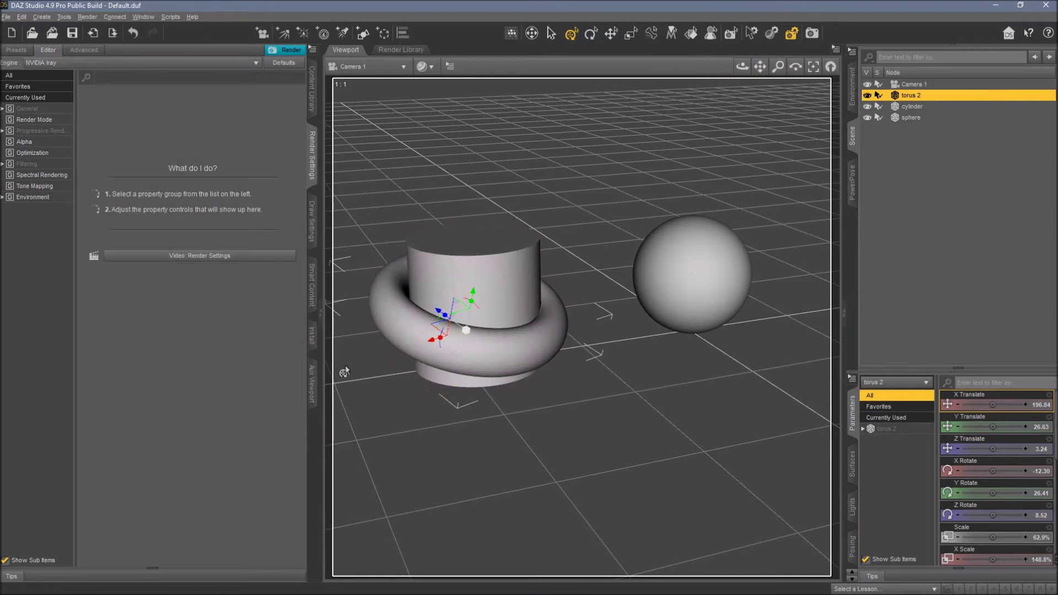
- Scale the torus around the cylinder uniformly to about 88.7%
left_click_drag(742, 66, 766, 69)
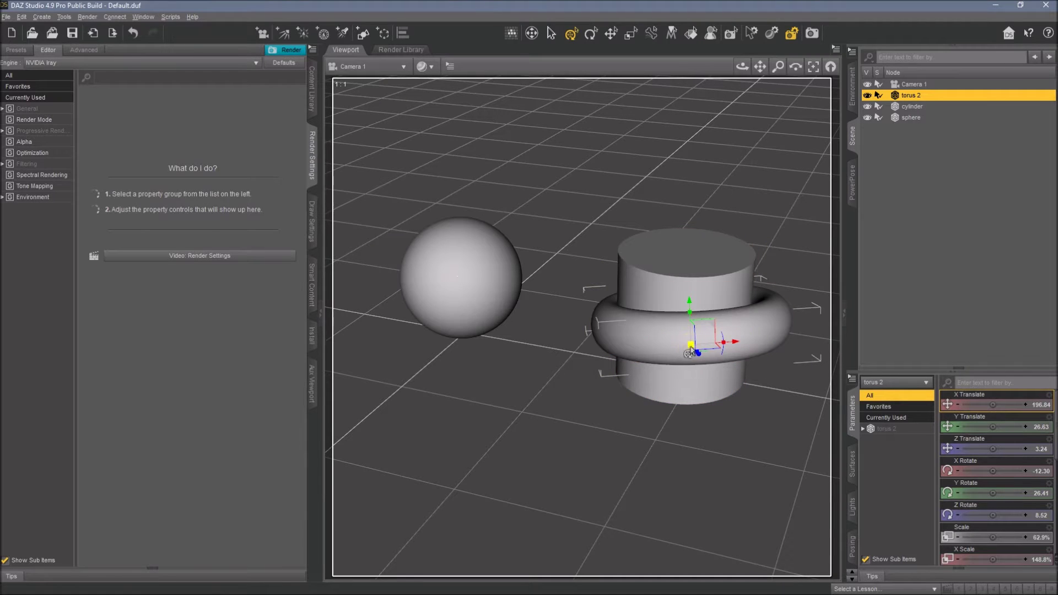
mouse_move(689, 349)
left_mouse_down()
mouse_move(731, 302)
mouse_move(664, 345)
mouse_move(744, 276)
mouse_move(762, 243)
mouse_move(688, 342)
mouse_move(711, 329)
mouse_move(687, 343)
mouse_move(697, 338)
left_mouse_up()
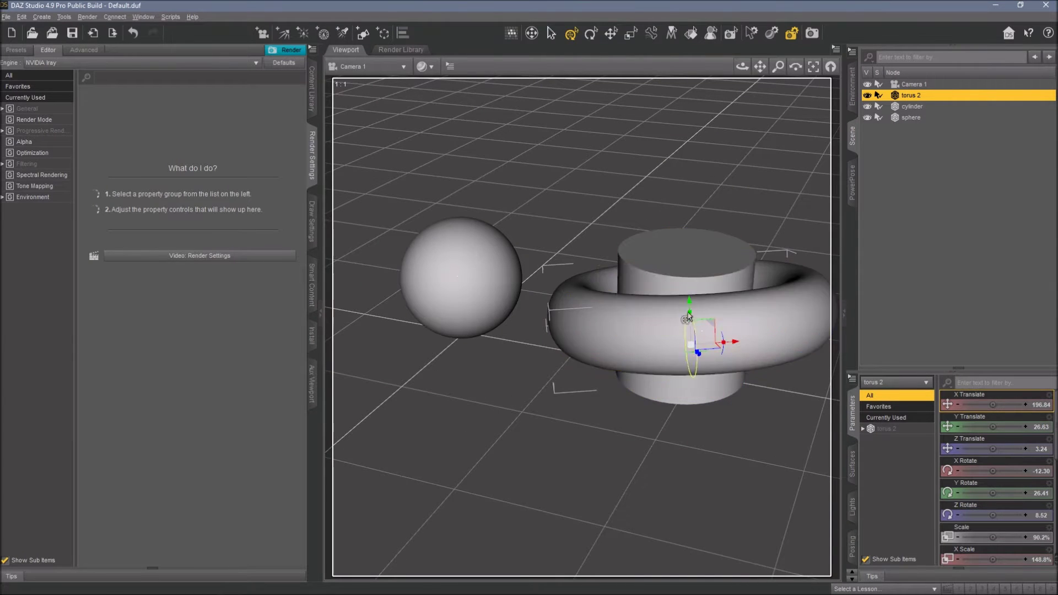
left_click_drag(760, 68, 739, 72)
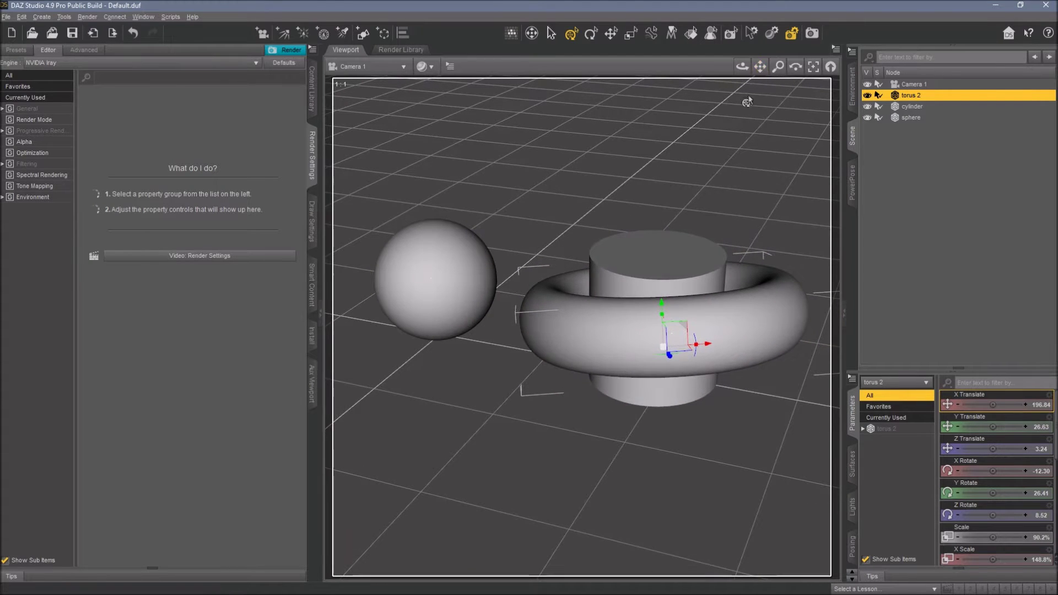
left_click(658, 351)
mouse_move(663, 349)
left_mouse_down()
mouse_move(689, 347)
mouse_move(659, 353)
left_mouse_up()
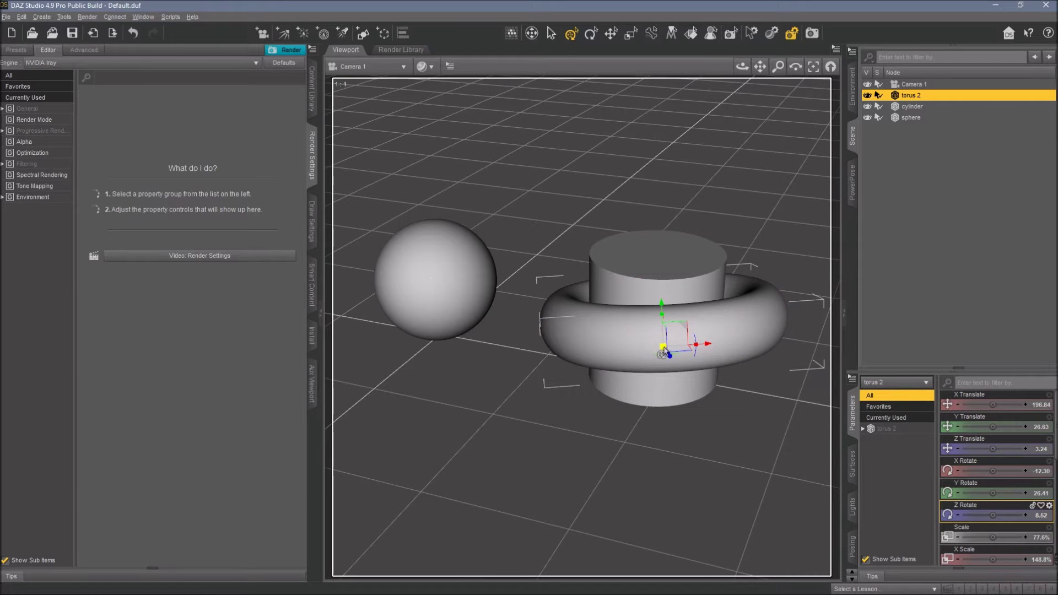
mouse_move(664, 353)
left_mouse_down()
mouse_move(646, 358)
mouse_move(663, 357)
left_mouse_up()
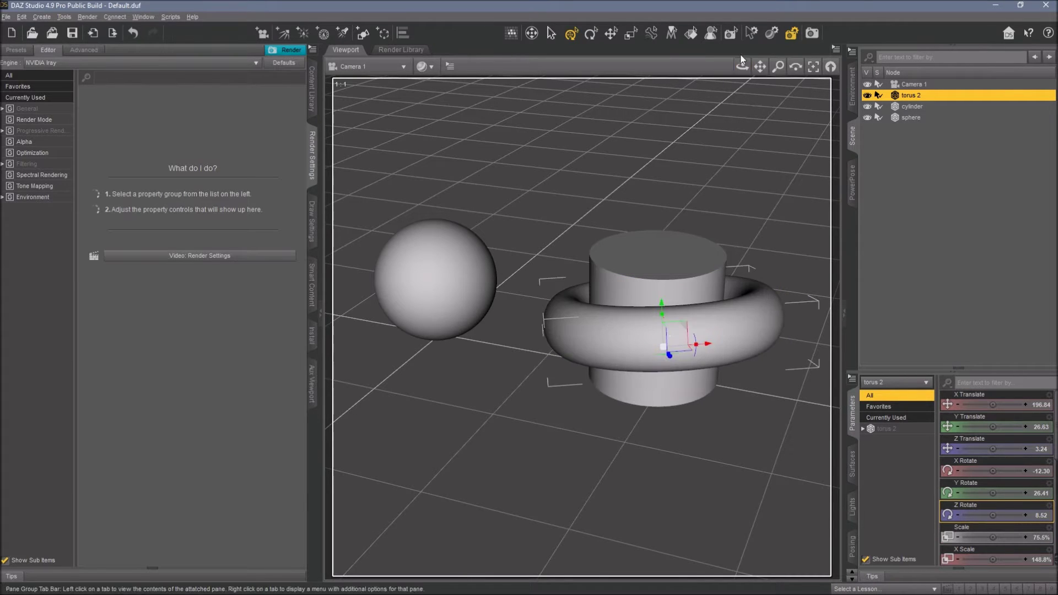
left_click_drag(743, 66, 674, 180)
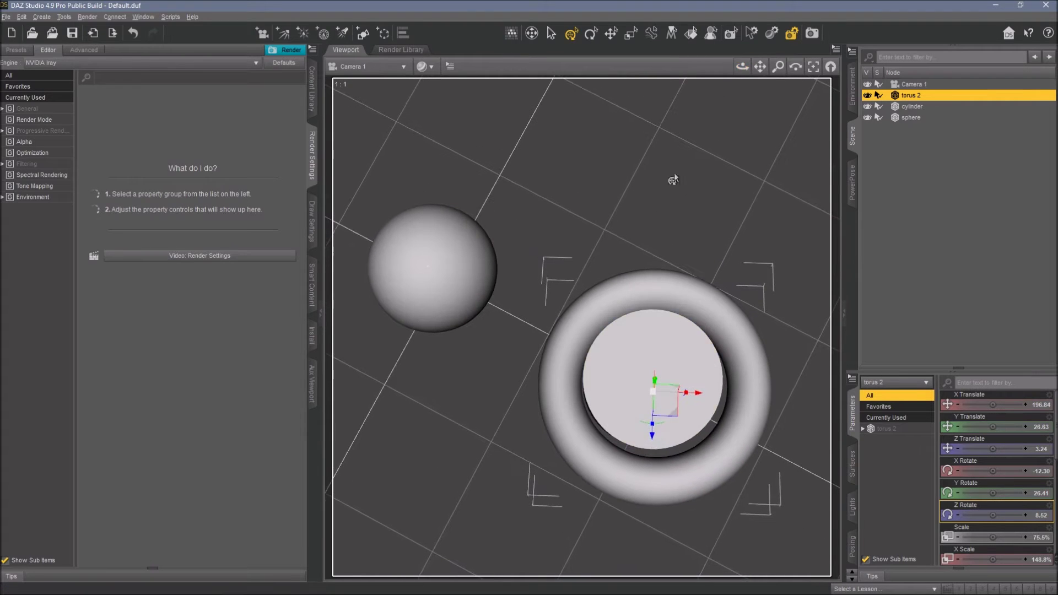
mouse_move(654, 395)
left_mouse_down()
mouse_move(668, 389)
mouse_move(657, 395)
left_mouse_up()
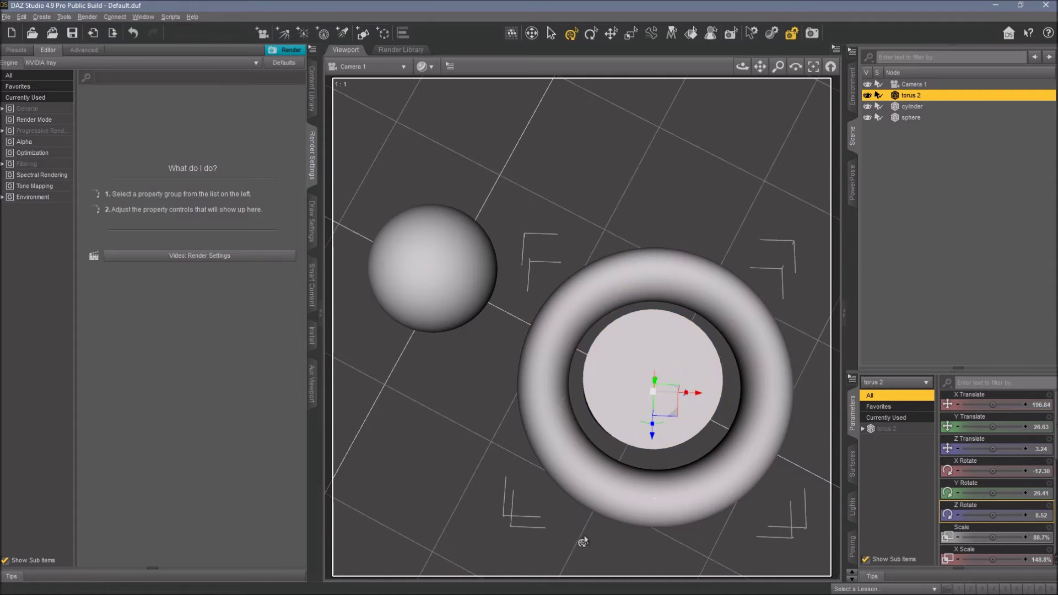
- Stretch the torus to about 195% on X and move it to about X 209.03, Y 37.28, Z 29.44
left_click_drag(742, 66, 689, 200)
mouse_move(641, 380)
left_mouse_down()
mouse_move(661, 378)
mouse_move(640, 390)
left_mouse_up()
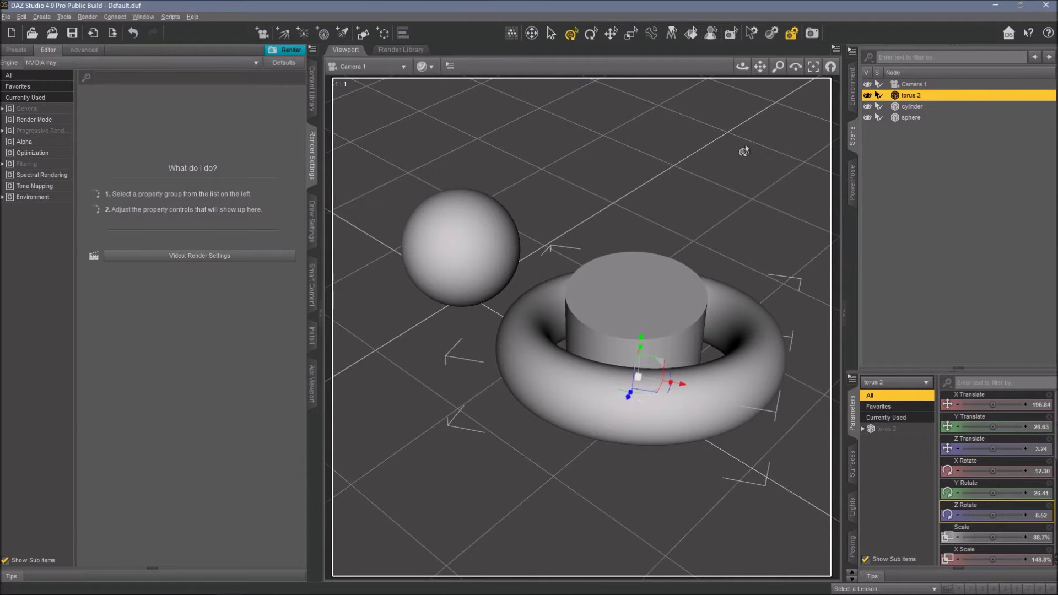
left_click_drag(768, 68, 741, 59)
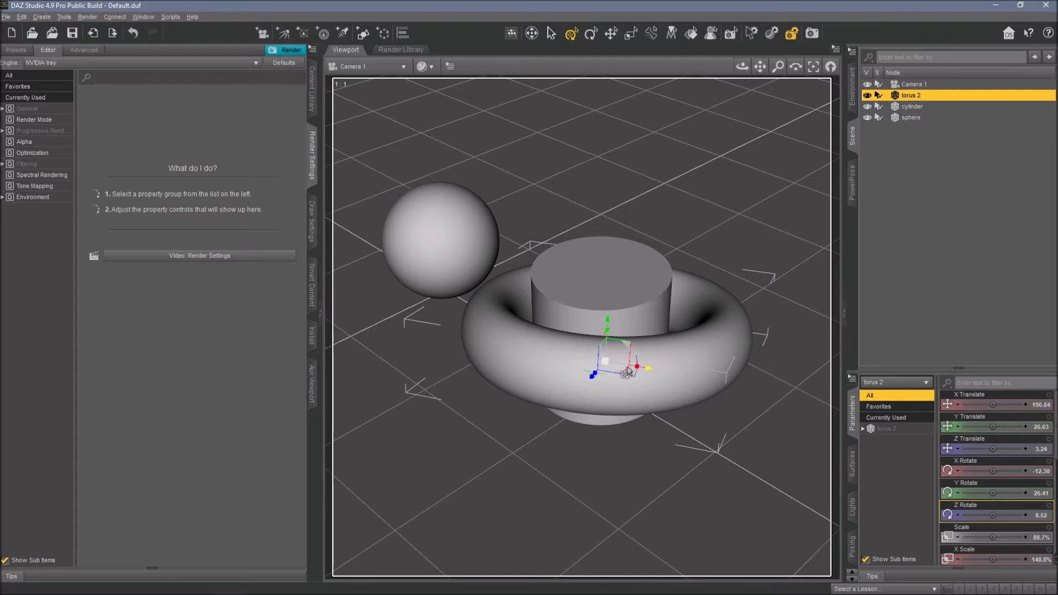
mouse_move(636, 370)
left_mouse_down()
mouse_move(685, 378)
mouse_move(636, 376)
left_mouse_up()
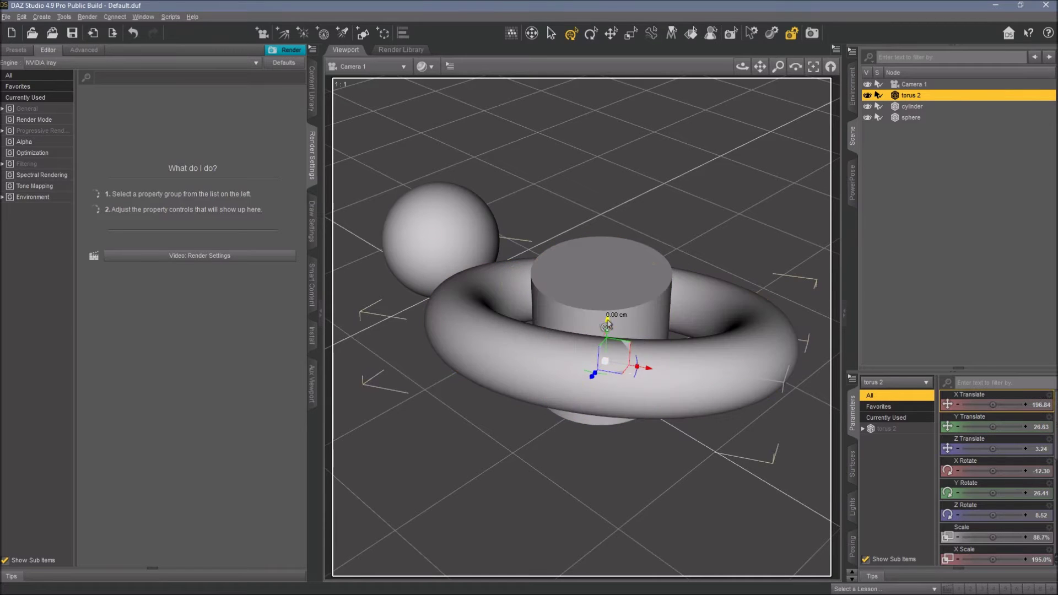
mouse_move(607, 324)
left_mouse_down()
mouse_move(607, 338)
mouse_move(606, 303)
mouse_move(607, 322)
left_mouse_up()
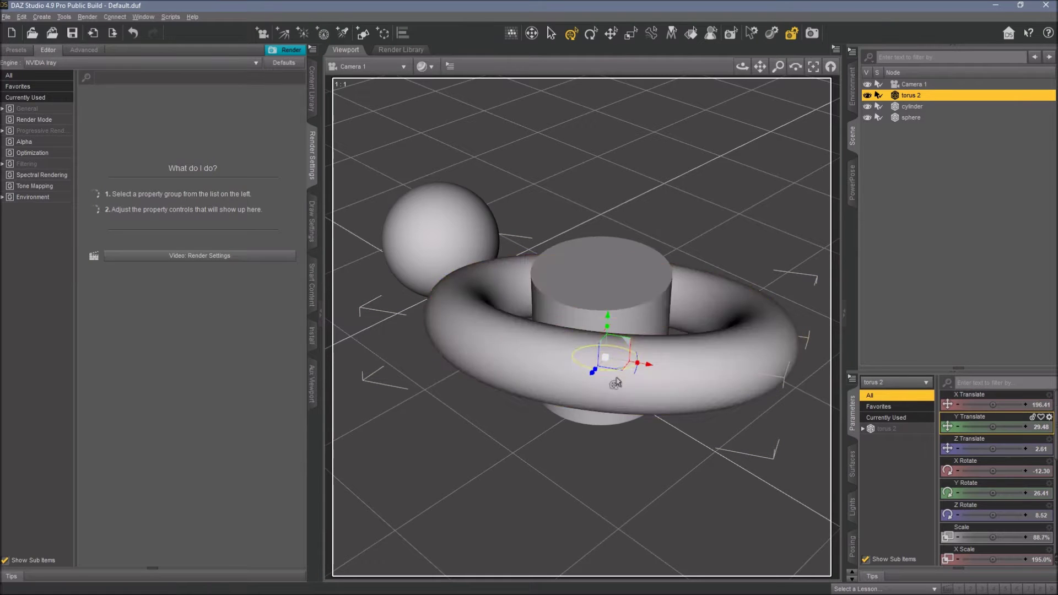
left_click_drag(616, 382, 546, 380)
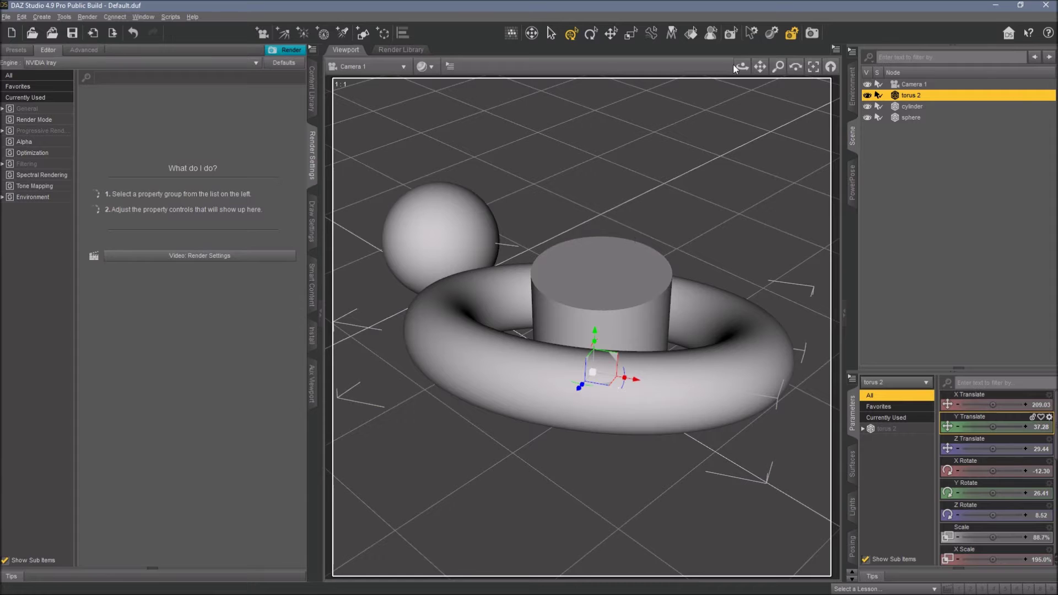
- Stretch the torus along its X axis to about 245% and scale it uniformly to about 41.3%
left_click_drag(742, 67, 723, 68)
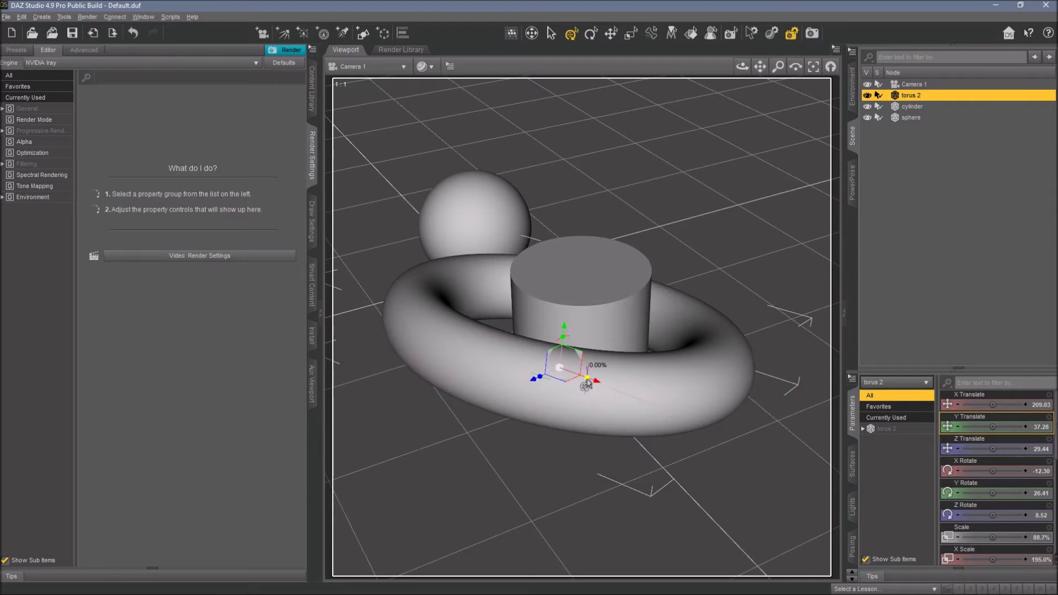
left_click_drag(588, 383, 518, 396)
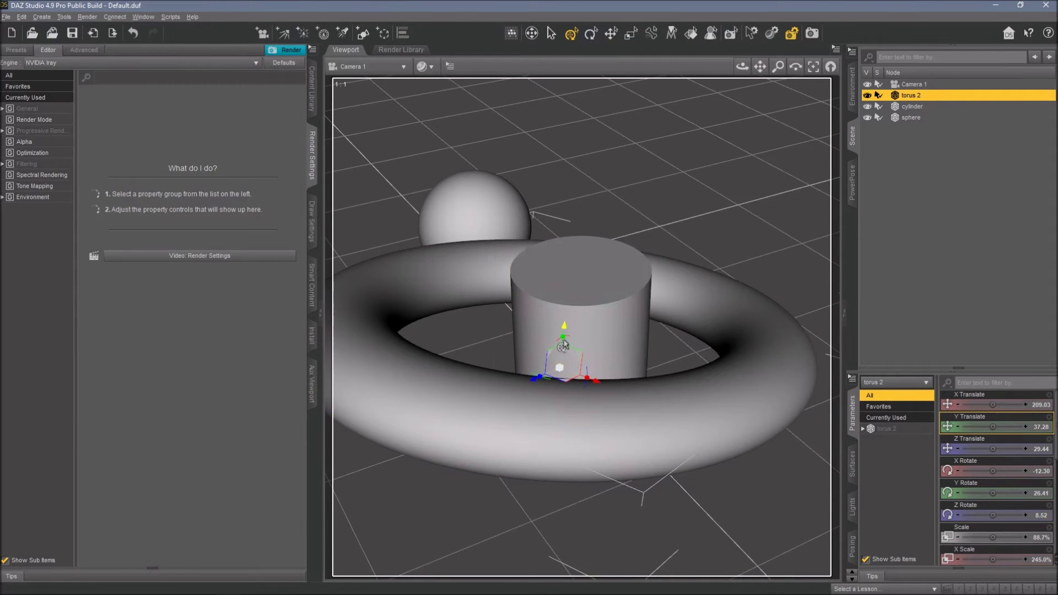
left_click_drag(563, 343, 572, 368)
left_click(1051, 523)
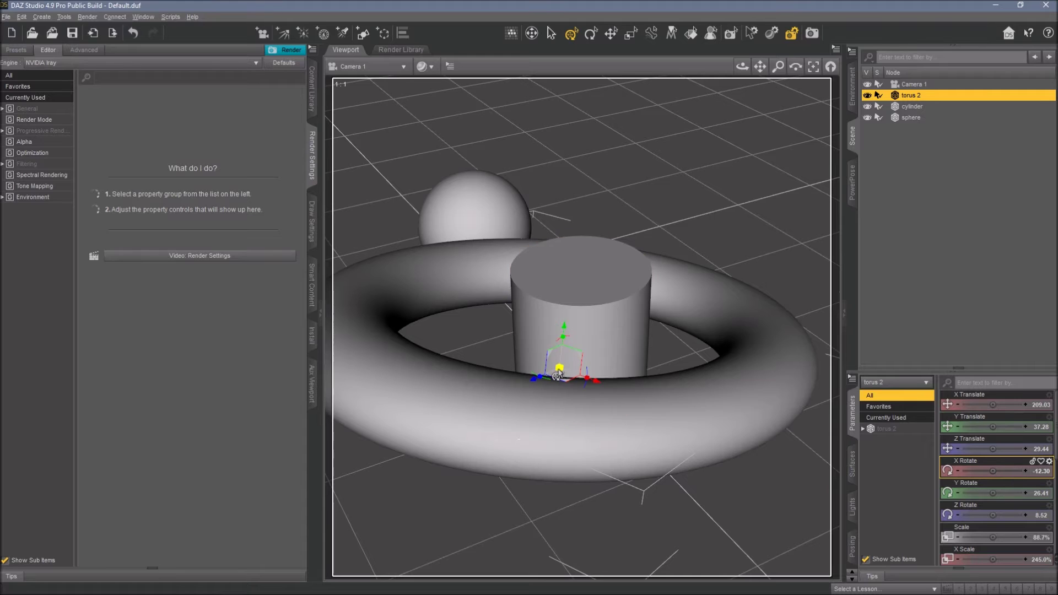
left_click_drag(560, 368, 545, 380)
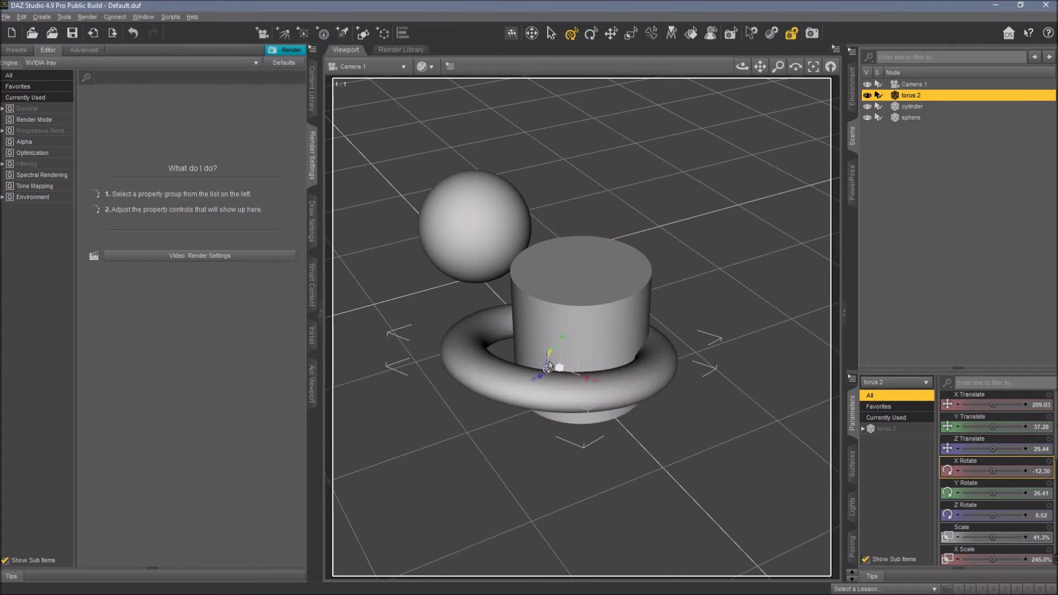
- Dismiss the Dropbox notifications and rotate the torus about its Y axis to about -339.09°
left_click_drag(742, 66, 767, 14)
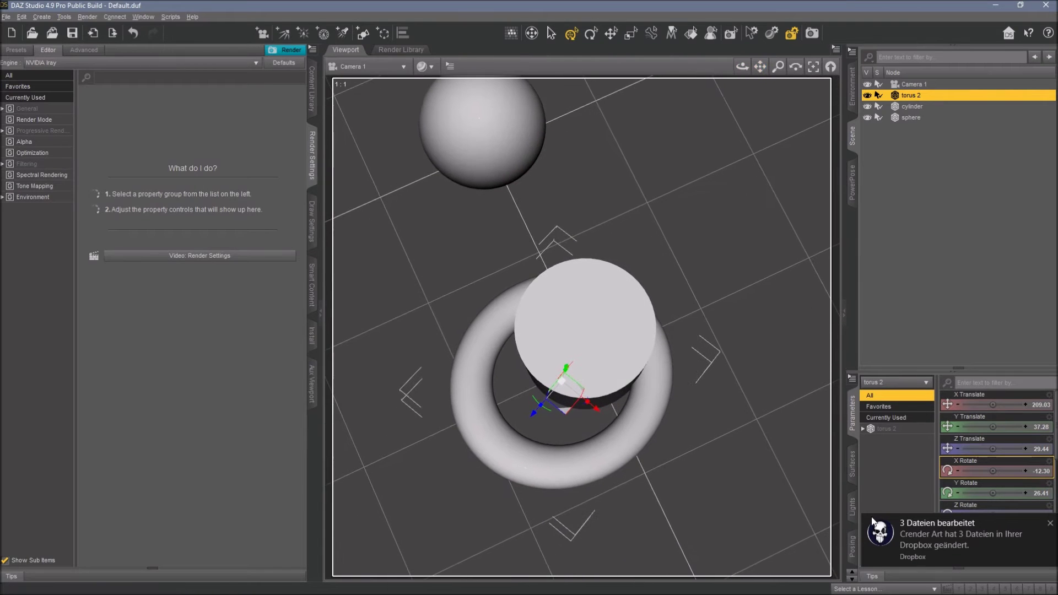
left_click(1050, 523)
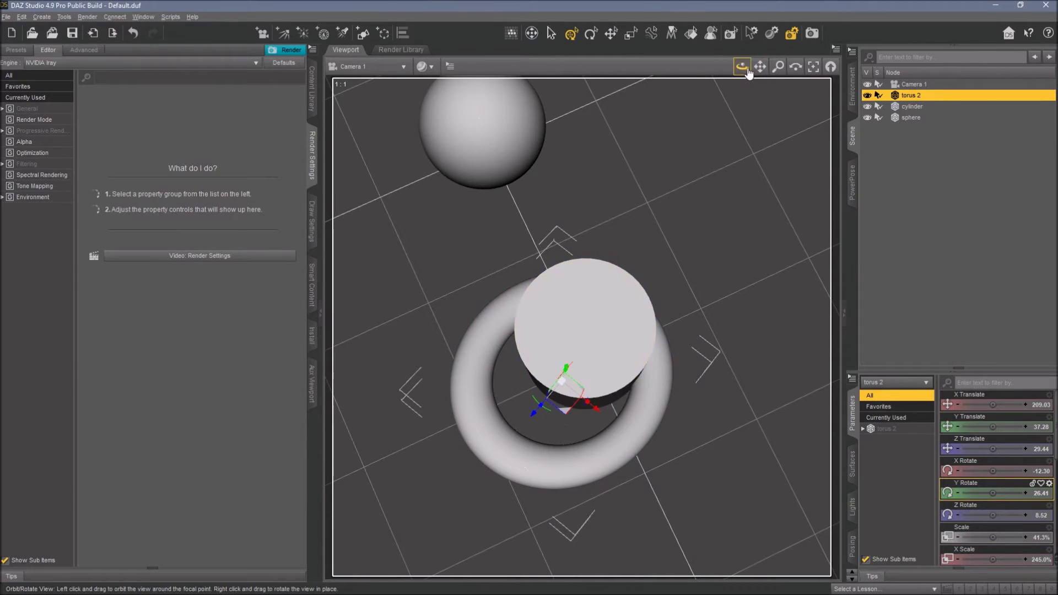
left_click_drag(747, 72, 745, 45)
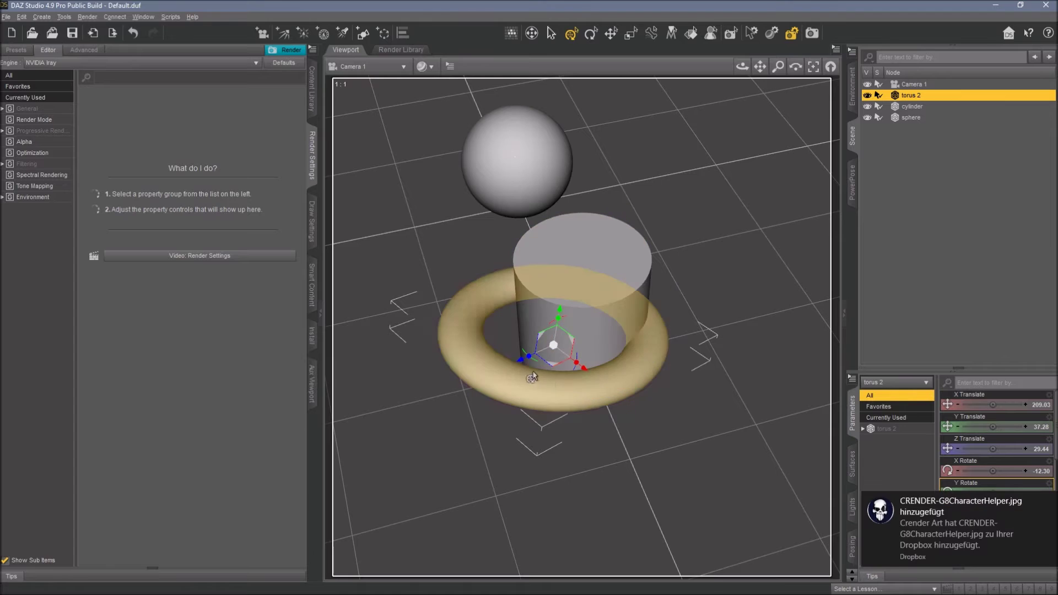
left_click(1050, 500)
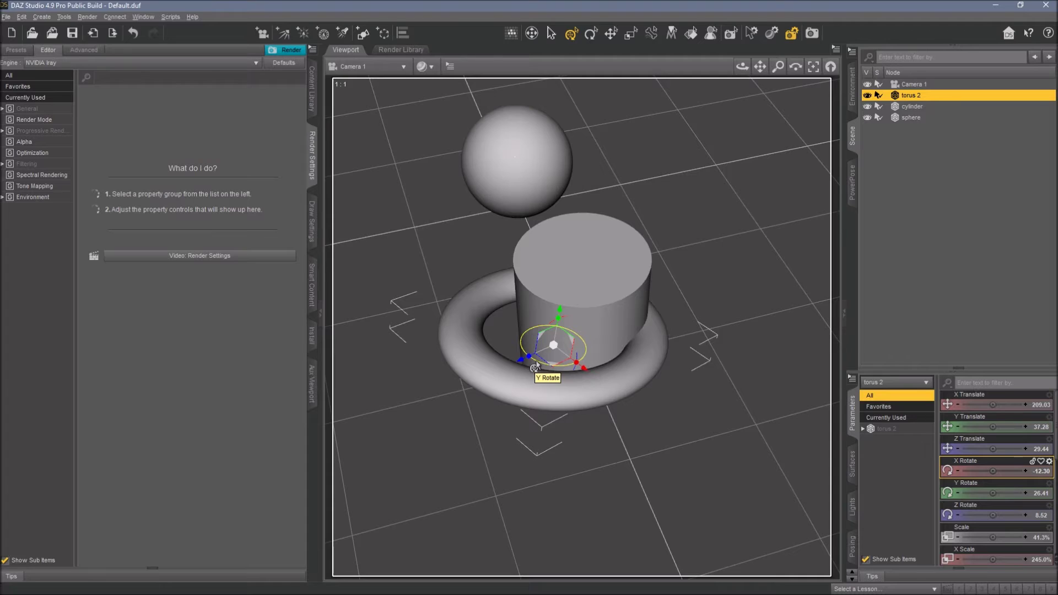
mouse_move(534, 368)
left_mouse_down()
mouse_move(609, 366)
mouse_move(551, 378)
left_mouse_up()
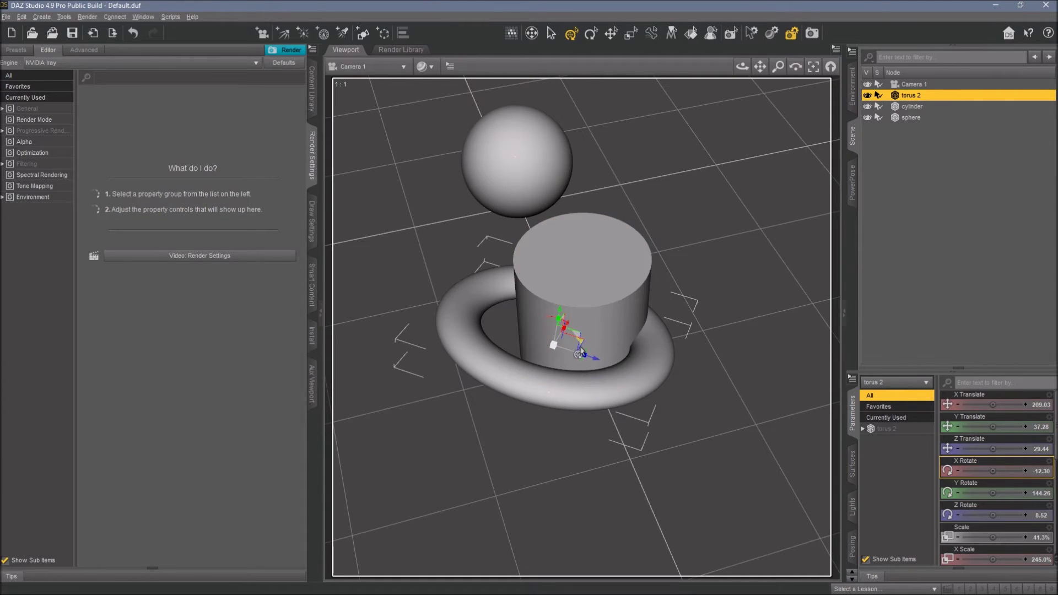
mouse_move(576, 359)
left_mouse_down()
mouse_move(513, 365)
mouse_move(422, 353)
mouse_move(496, 380)
mouse_move(545, 376)
mouse_move(496, 368)
mouse_move(527, 345)
mouse_move(610, 323)
mouse_move(579, 347)
left_mouse_up()
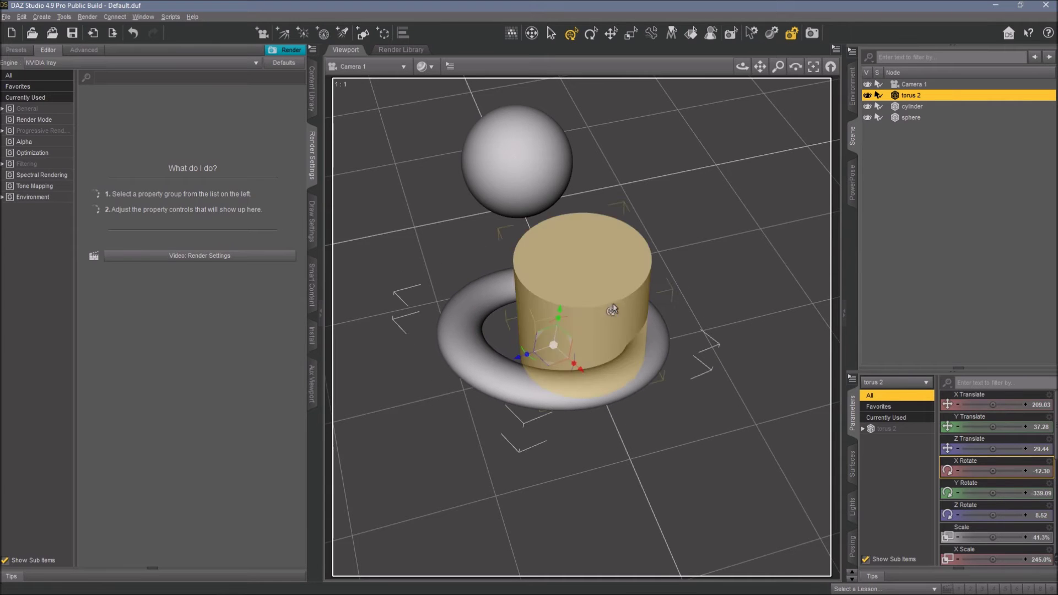
- Rotate the torus to about -10.43° on X, 259.20° on Y and 5.23° on Z
left_click_drag(748, 75, 672, 143)
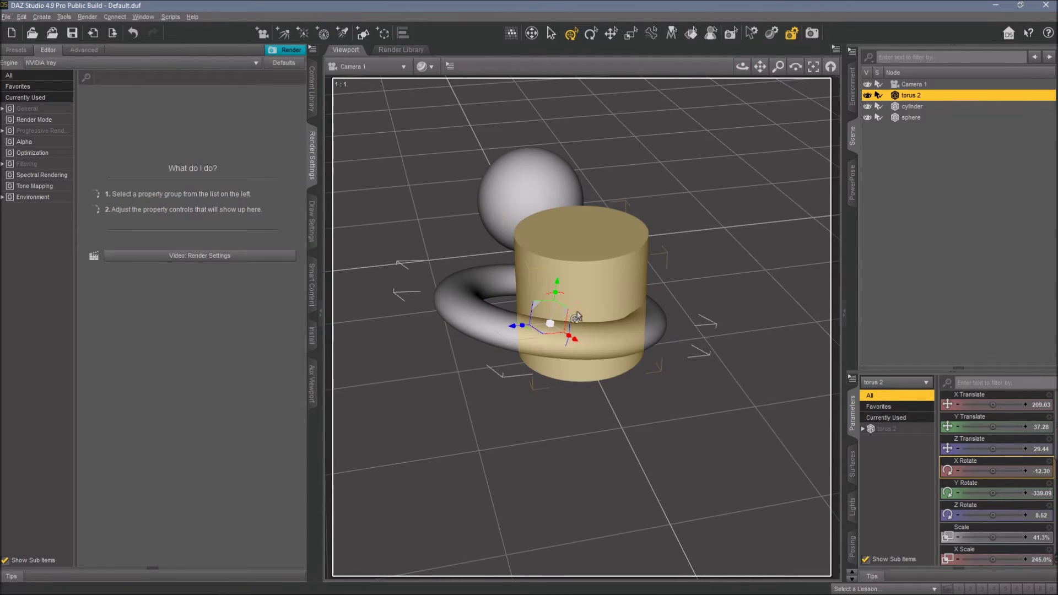
mouse_move(567, 353)
left_mouse_down()
mouse_move(584, 351)
mouse_move(567, 334)
mouse_move(564, 344)
left_mouse_up()
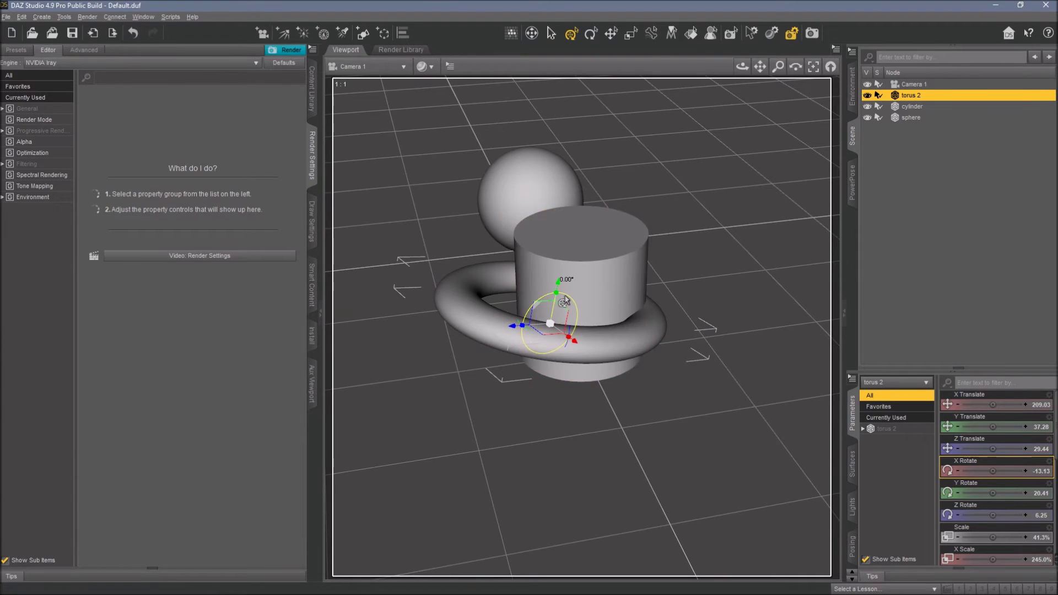
left_click_drag(554, 300, 582, 306)
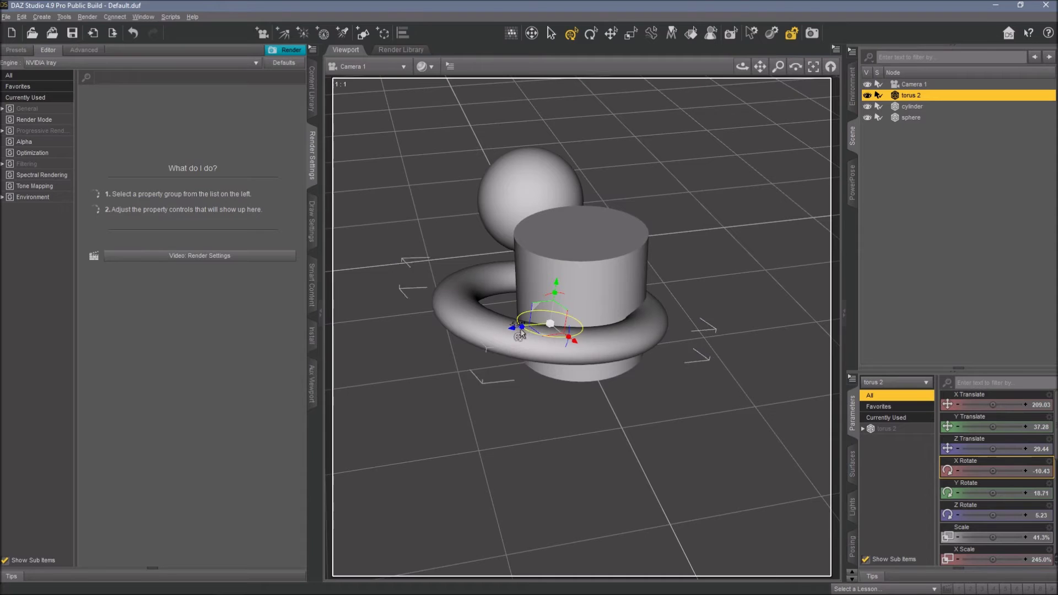
left_click_drag(527, 336, 572, 354)
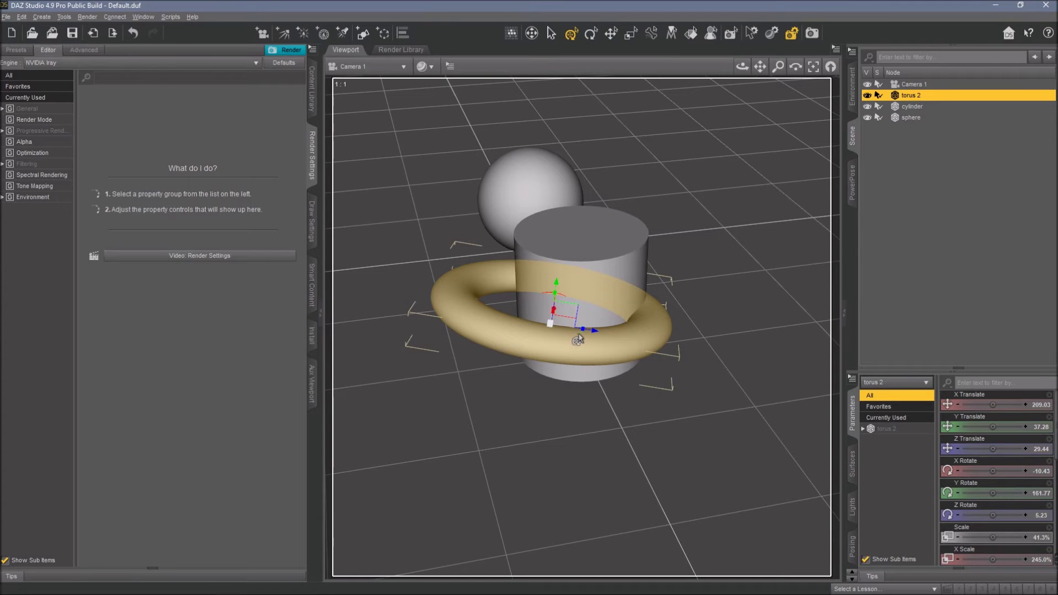
left_click_drag(578, 339, 557, 347)
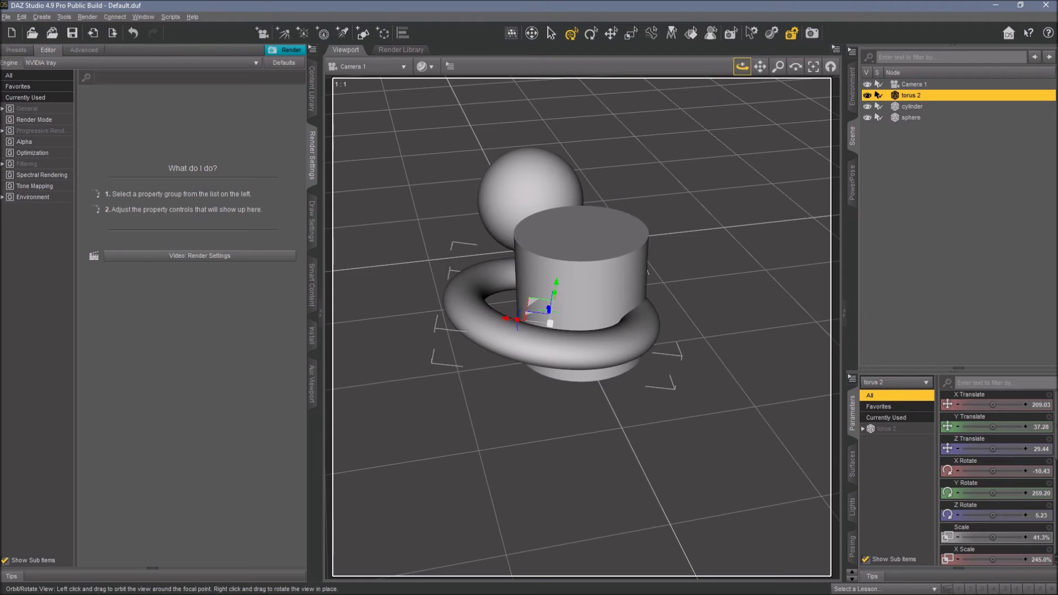
- Move the torus toward the sphere, to a position of about X 149.33, Y 33.06, Z 41.85
left_click_drag(742, 66, 773, 78)
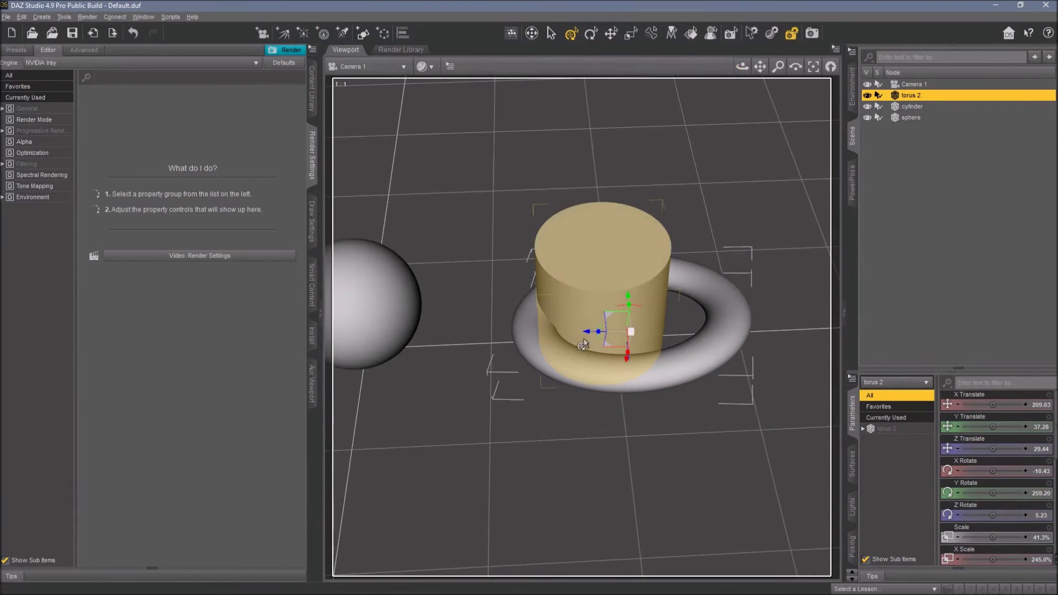
left_click_drag(586, 338, 517, 363)
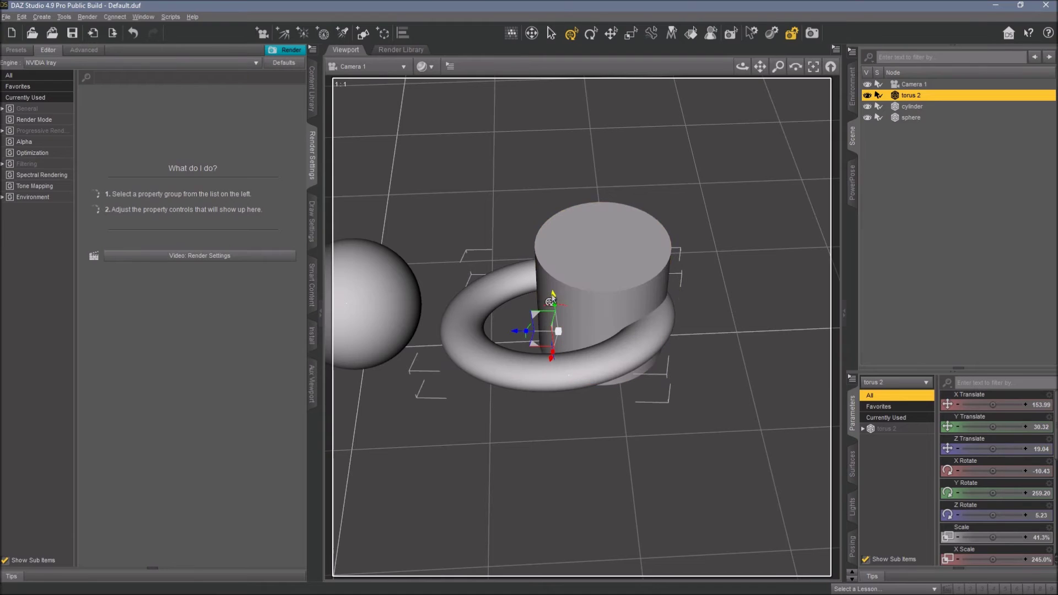
left_click_drag(547, 314, 501, 370)
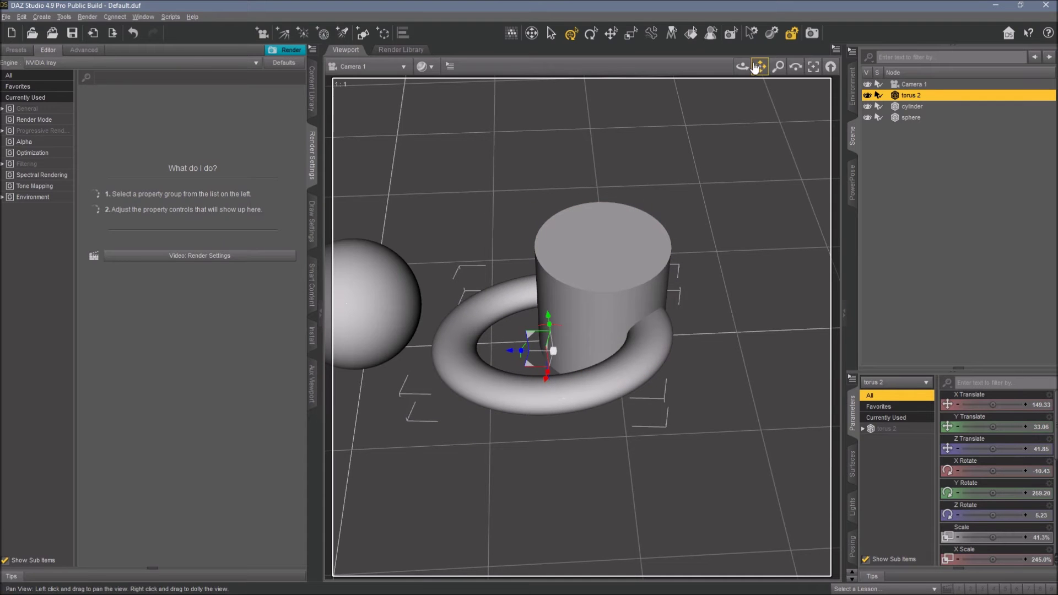
left_click_drag(760, 67, 766, 129)
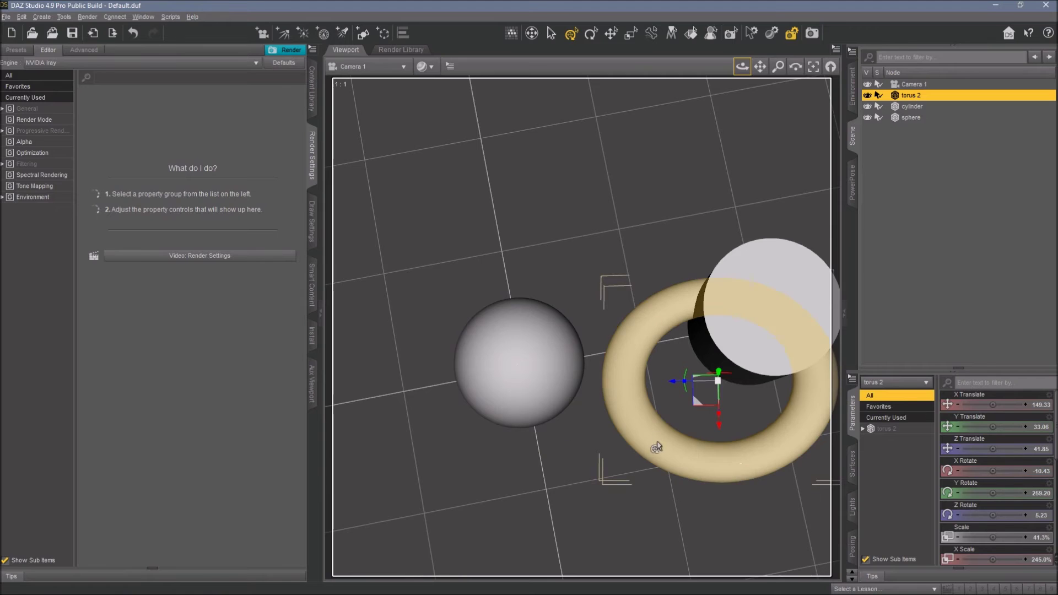
- Move the torus around the sphere to about X -1.93, Y 12.00, Z 2.84, and narrow it along its Z axis into a rounder ring
left_click_drag(674, 384, 477, 371)
left_click_drag(738, 87, 705, 151)
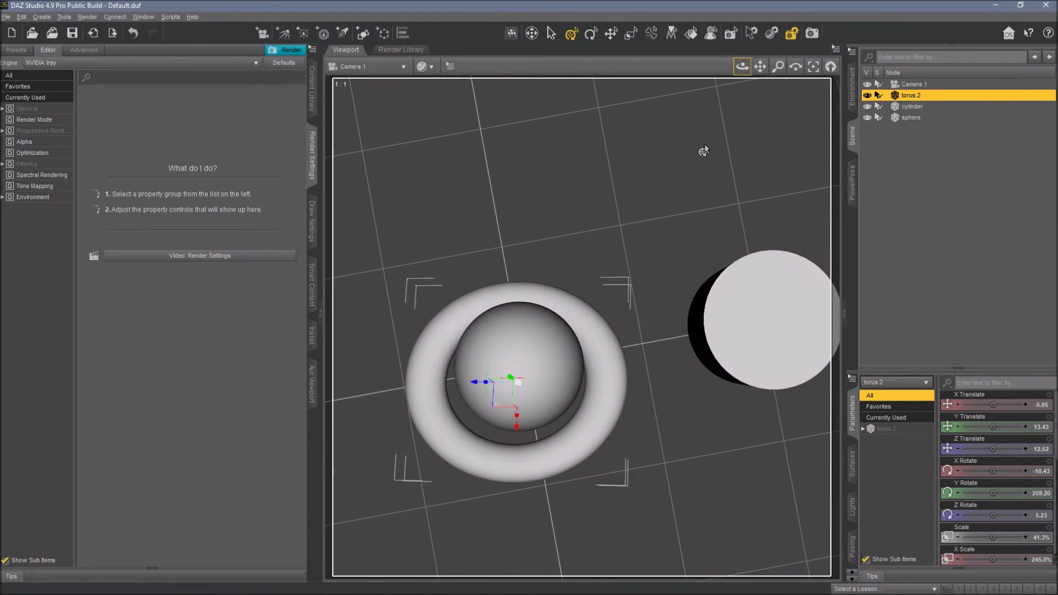
left_click_drag(516, 439, 524, 421)
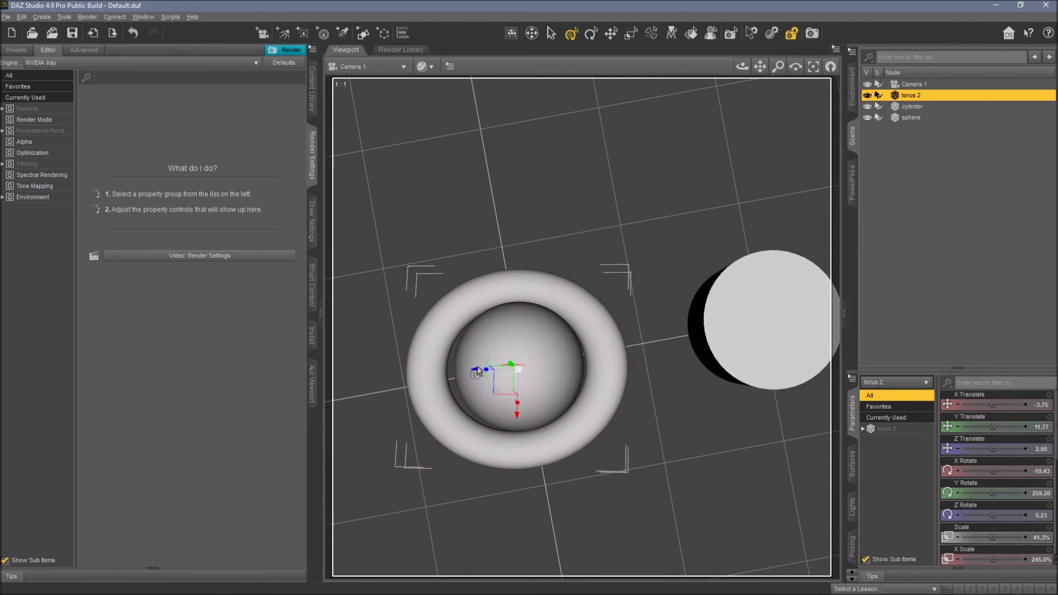
left_click_drag(477, 375, 495, 376)
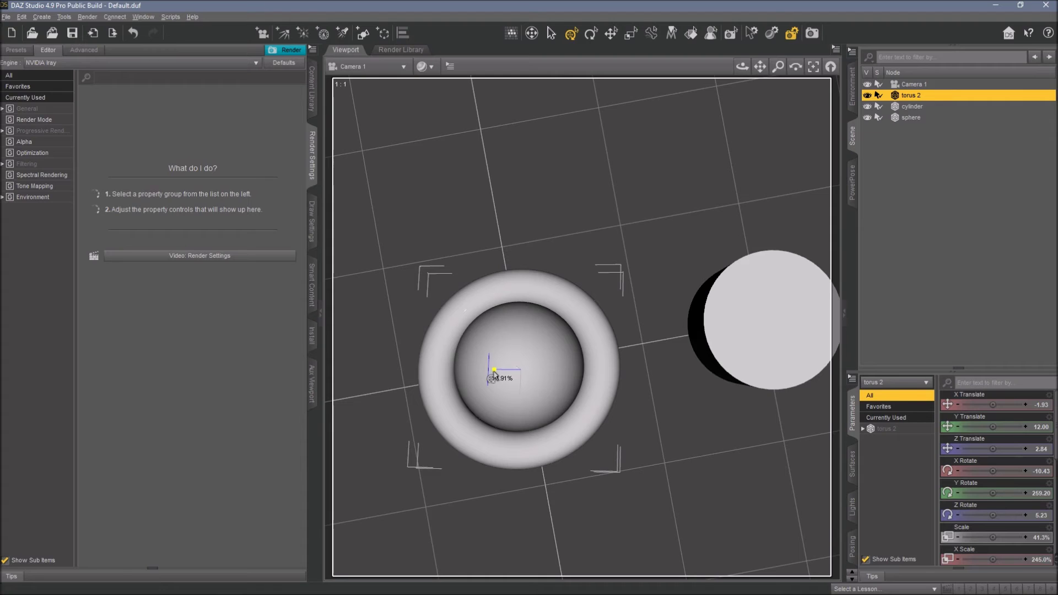
left_click_drag(495, 374, 495, 376)
- Raise the torus up the sphere and adjust it sideways to a position of about X 1.51, Y 31.26, Z 0.38
left_click_drag(742, 67, 742, 36)
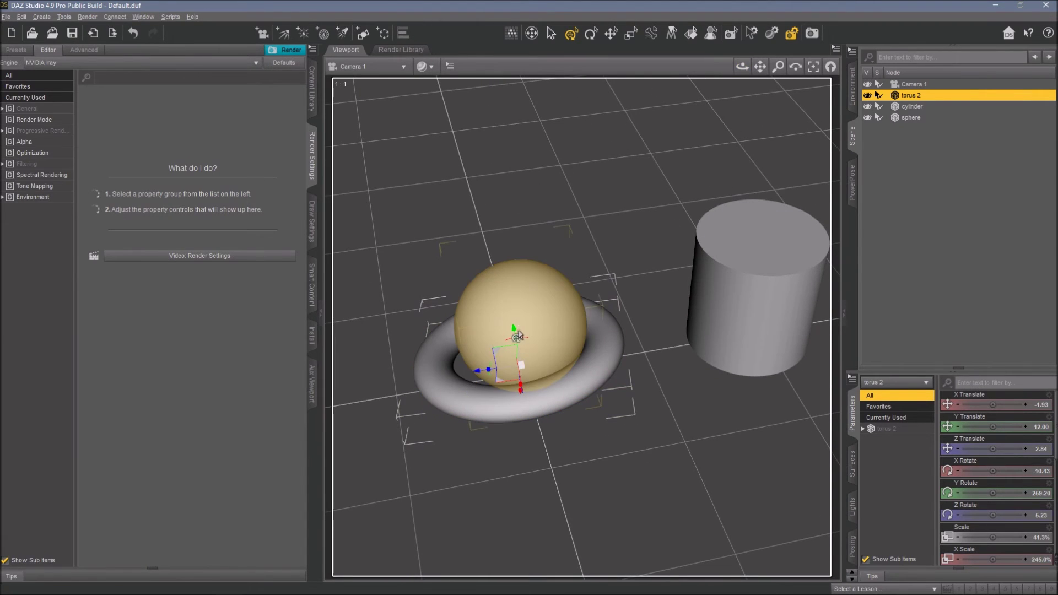
left_click_drag(514, 334, 508, 307)
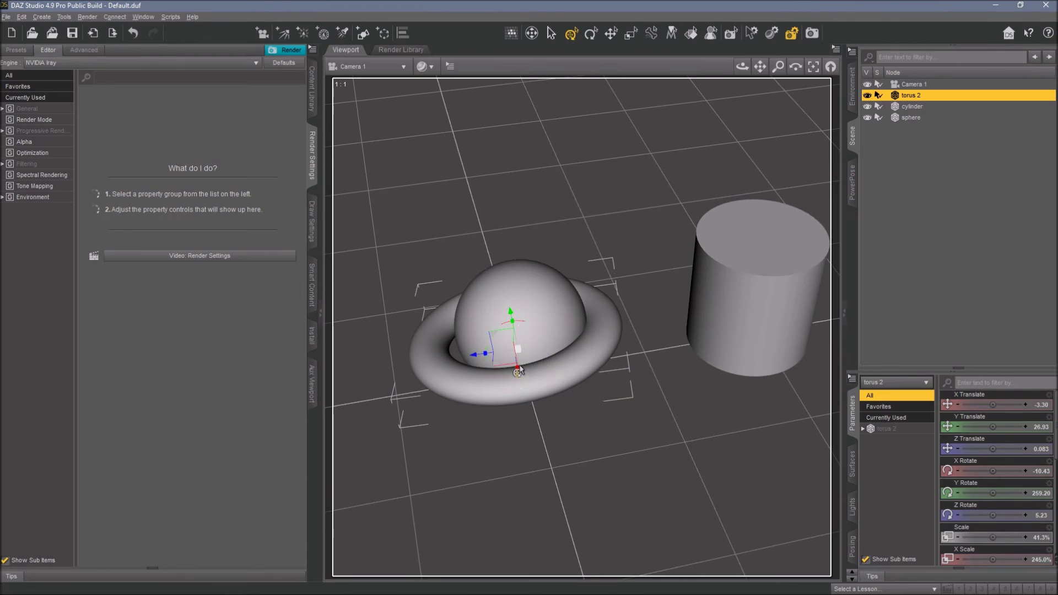
left_click_drag(479, 359, 480, 359)
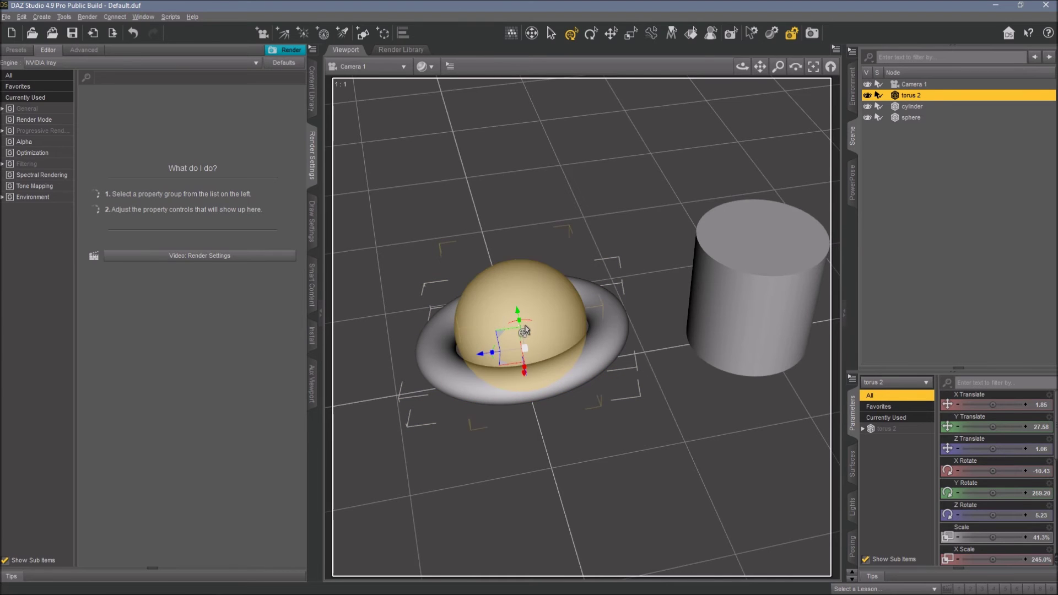
left_click_drag(512, 334, 518, 312)
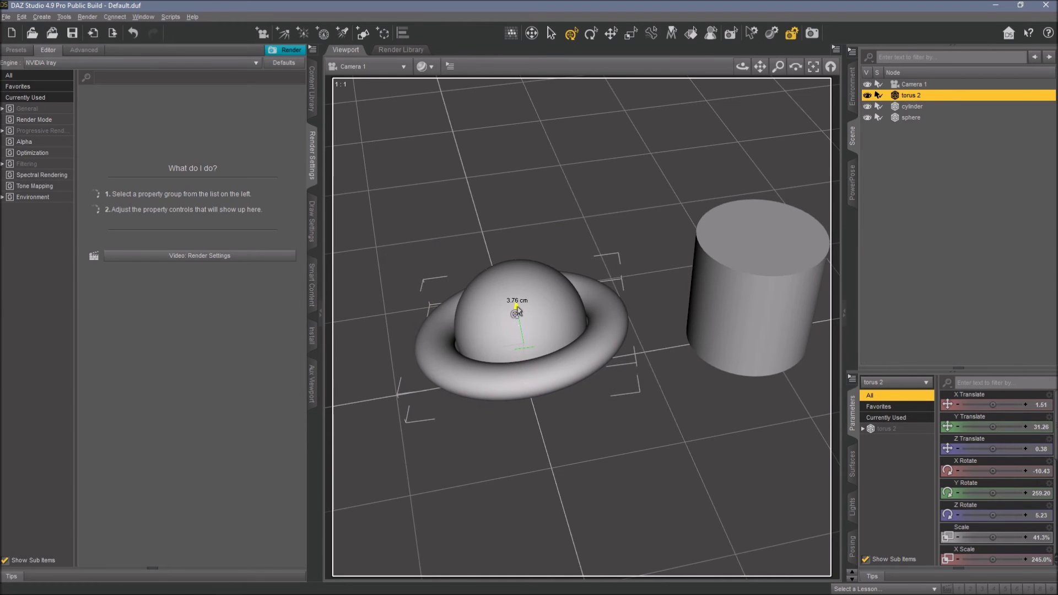
- Centre the torus on the sphere as seen from above, at about X 0.29, Y 31.86, Z 4.21
left_click_drag(745, 71, 744, 138)
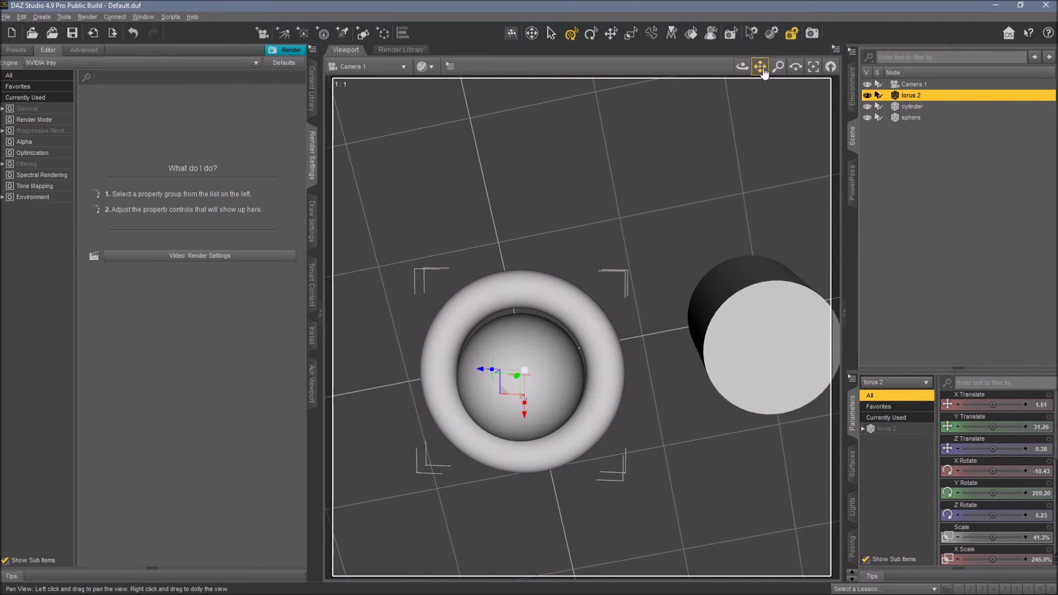
left_click_drag(759, 66, 799, 2)
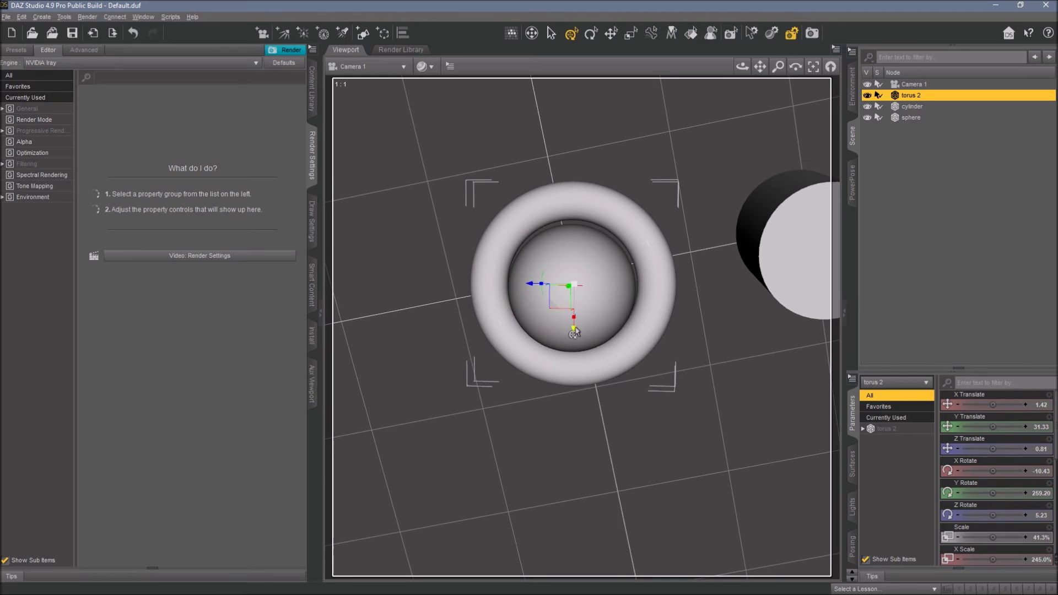
left_click_drag(574, 331, 574, 333)
left_click_drag(530, 289, 529, 289)
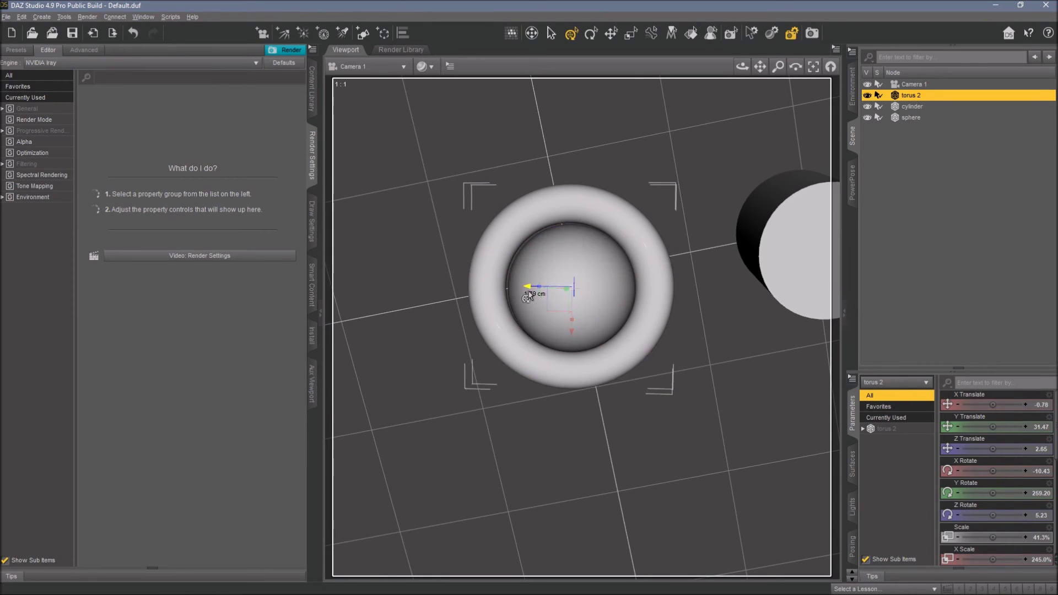
left_click_drag(573, 332, 572, 332)
left_click_drag(529, 288, 531, 288)
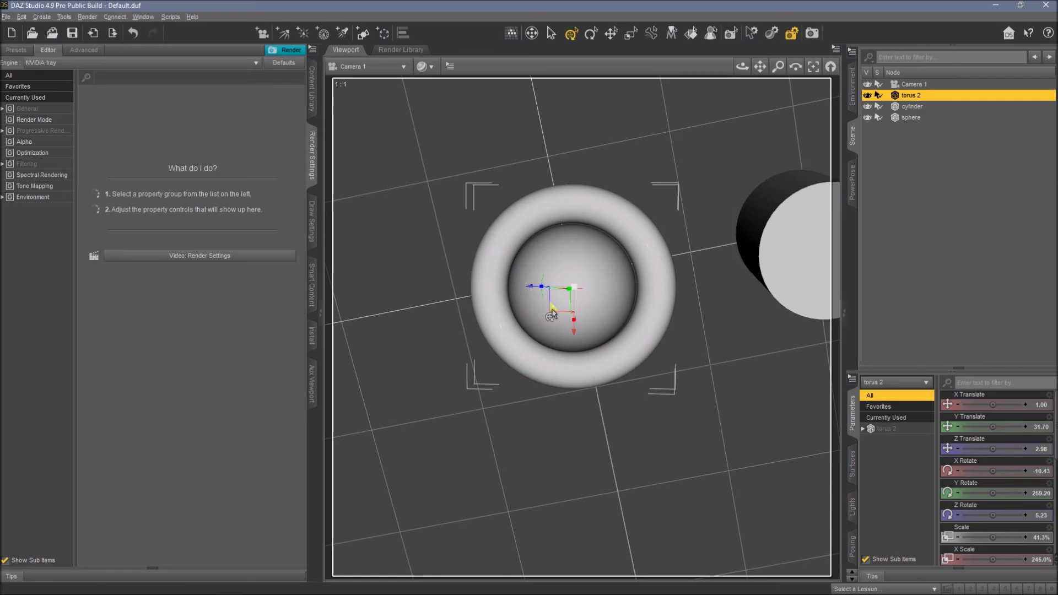
left_click_drag(552, 312, 552, 312)
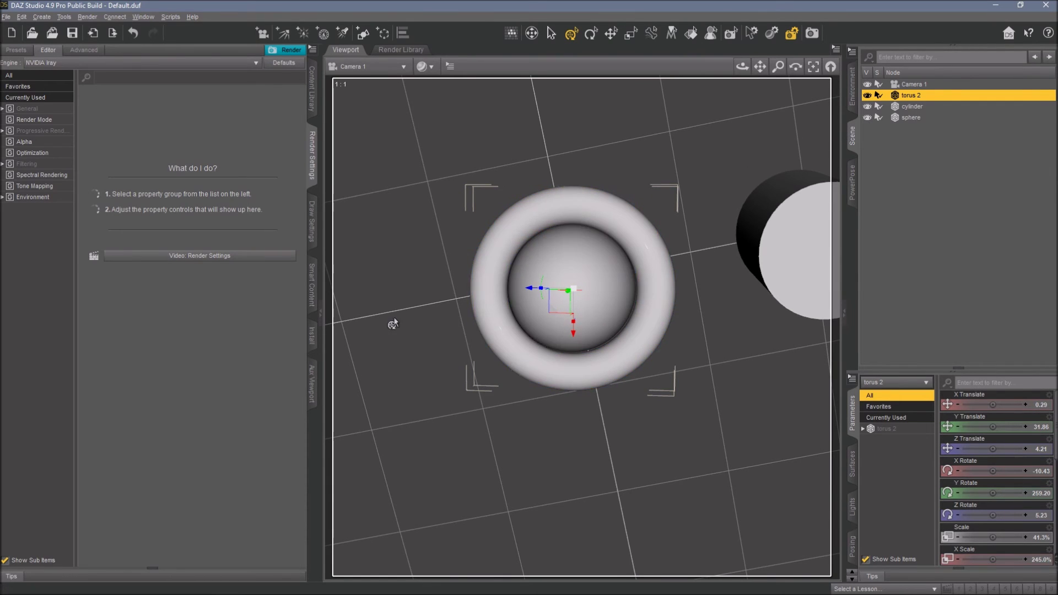
- Scale the torus uniformly to about 34.7% and raise it along the sphere to about Y 40.23
left_click_drag(573, 293, 592, 226)
mouse_move(742, 67)
left_mouse_down()
mouse_move(731, 166)
mouse_move(799, 68)
mouse_move(849, 102)
mouse_move(907, 72)
mouse_move(738, 44)
mouse_move(736, 19)
mouse_move(617, 88)
mouse_move(737, 67)
left_mouse_up()
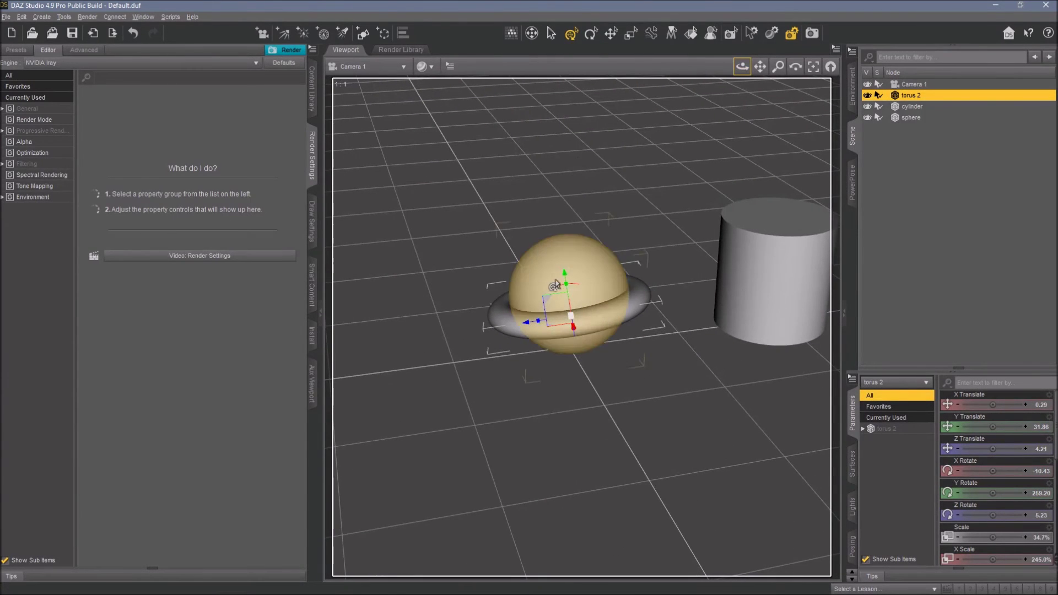
left_click_drag(564, 271, 563, 267)
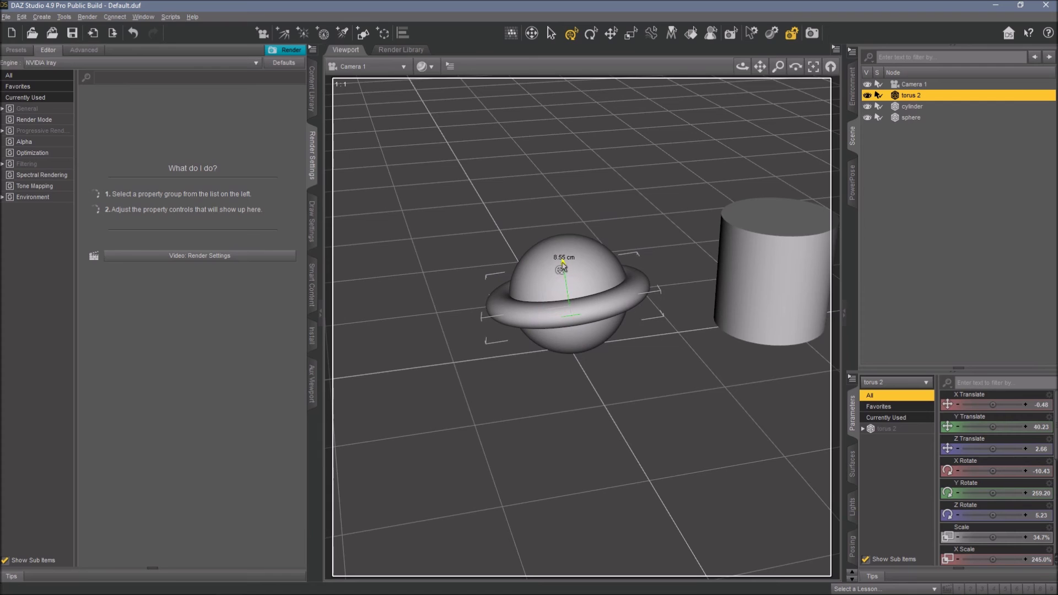
- Flatten the torus into a thin ring around the sphere and scale it uniformly to about 52.8%
mouse_move(743, 66)
left_mouse_down()
mouse_move(742, 50)
mouse_move(741, 83)
mouse_move(720, 76)
mouse_move(763, 67)
left_mouse_up()
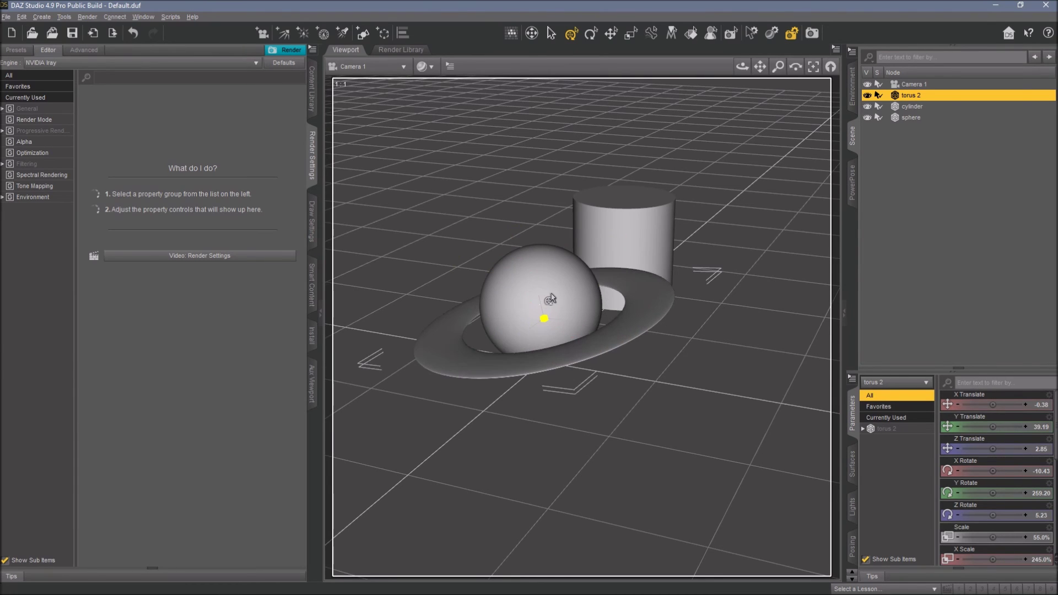
left_click_drag(551, 294, 551, 295)
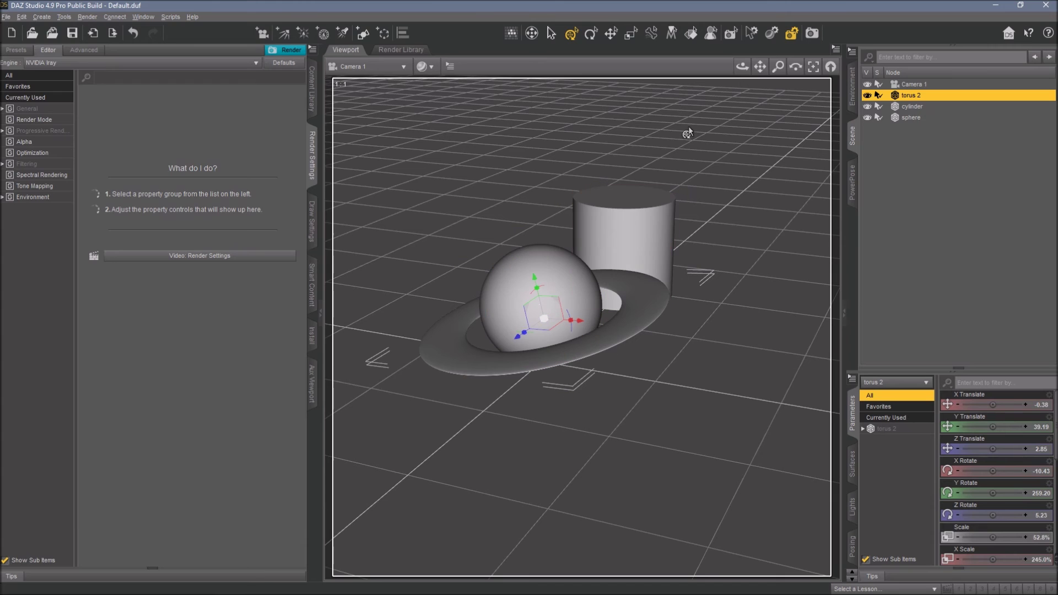
- Raise the flat ring to about X -1.30, Y 49.24, Z 0.99 around the sphere's middle, and deselect it
left_click_drag(742, 67, 676, 24)
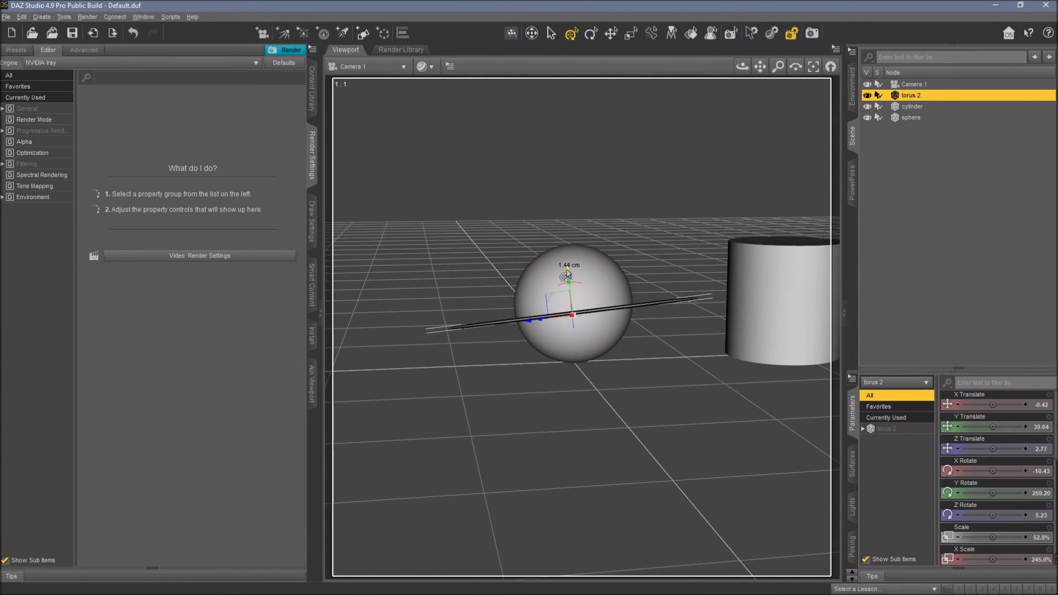
left_click_drag(567, 264, 566, 261)
left_click_drag(742, 68, 684, 86)
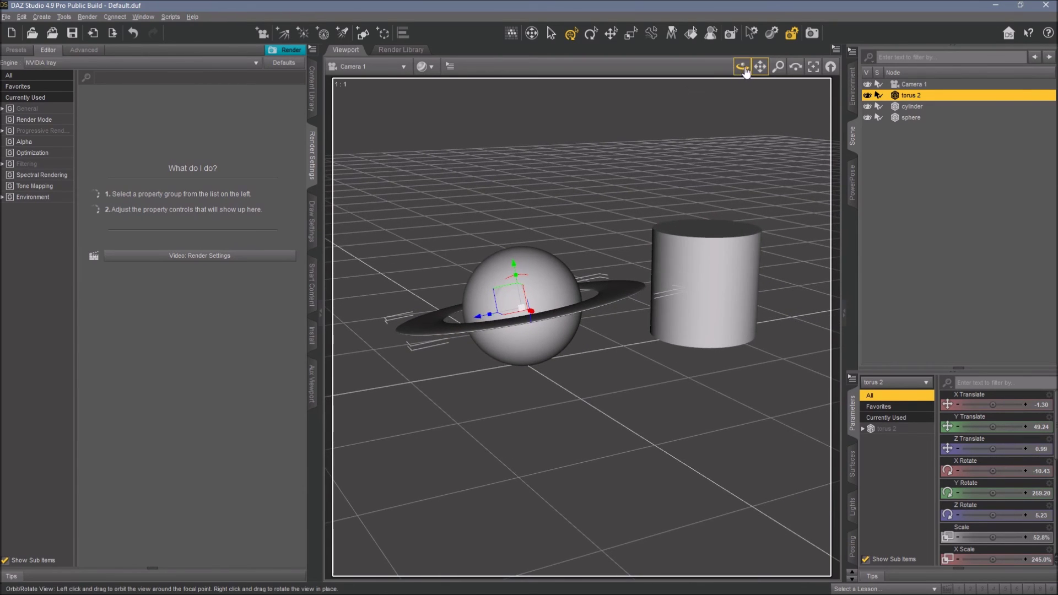
mouse_move(744, 68)
left_mouse_down()
mouse_move(738, 82)
mouse_move(711, 79)
mouse_move(762, 67)
left_mouse_up()
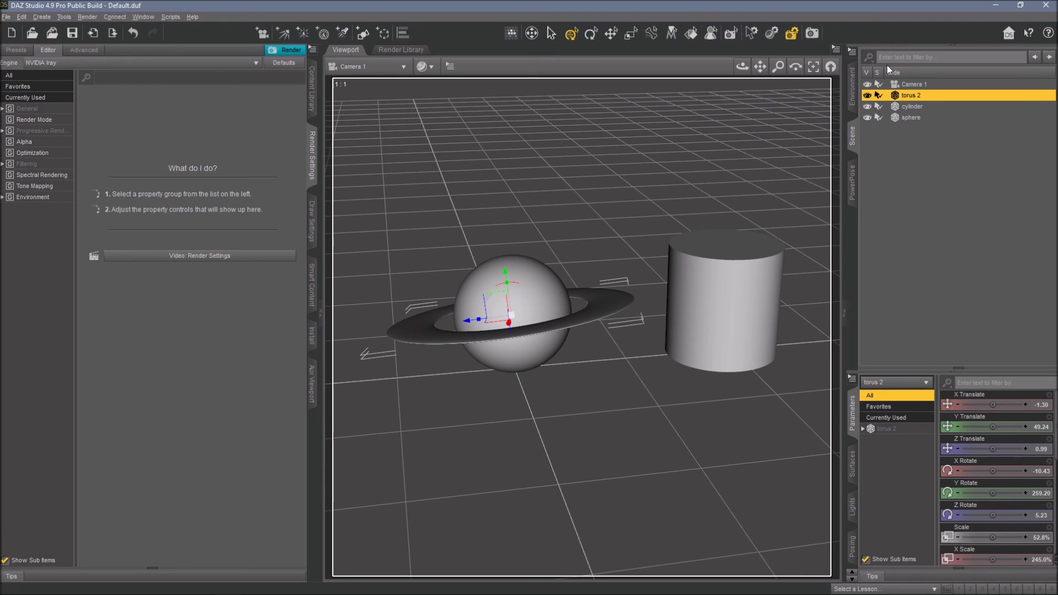
left_click(902, 193)
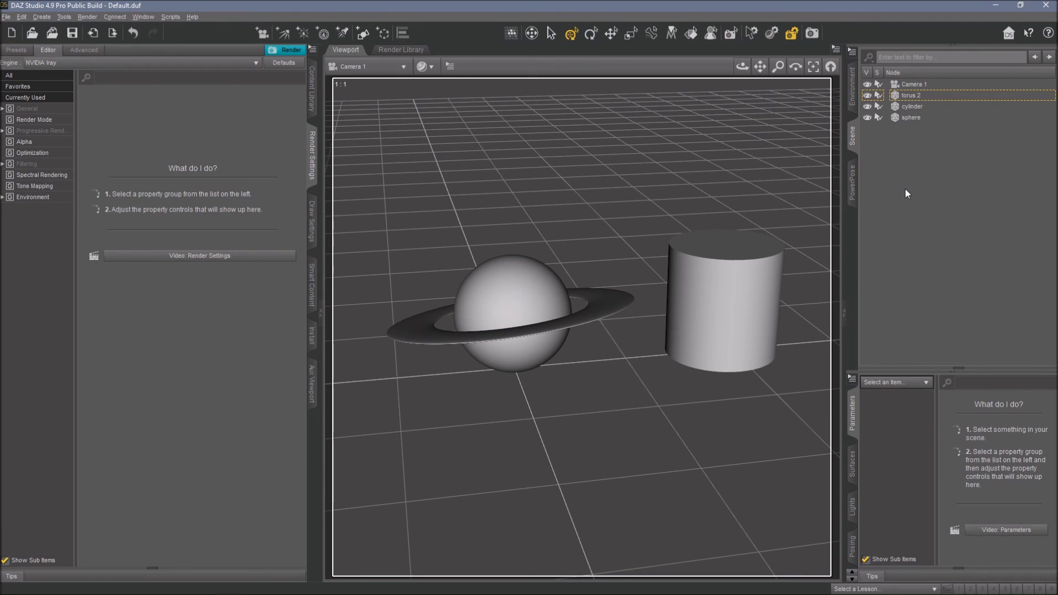